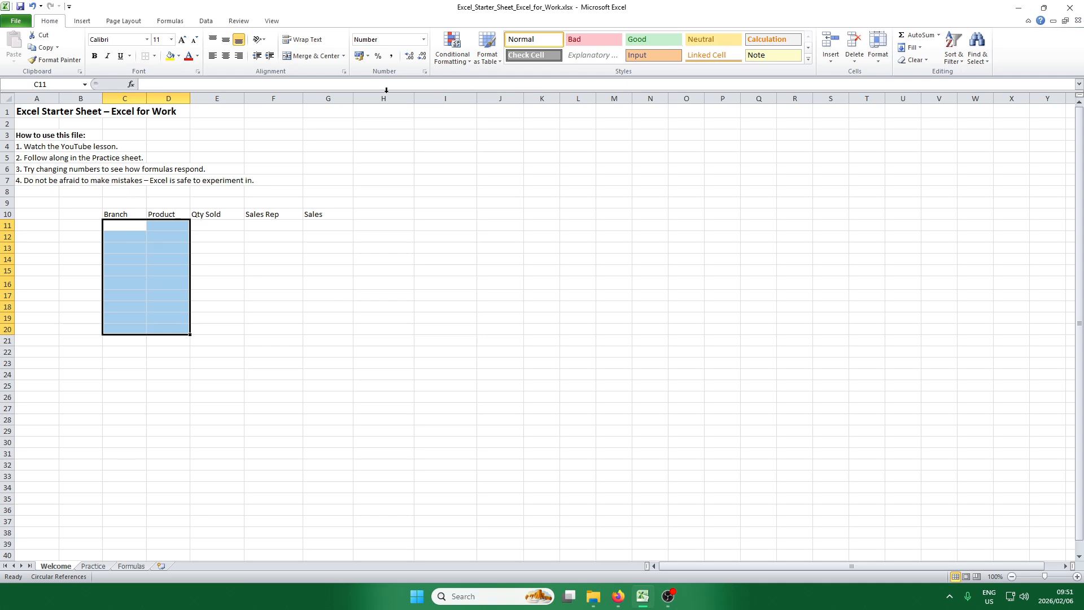
# Examine the table's column headings in row 10, from Branch across to Sales
pyautogui.hotkey('alt', 'Tab')
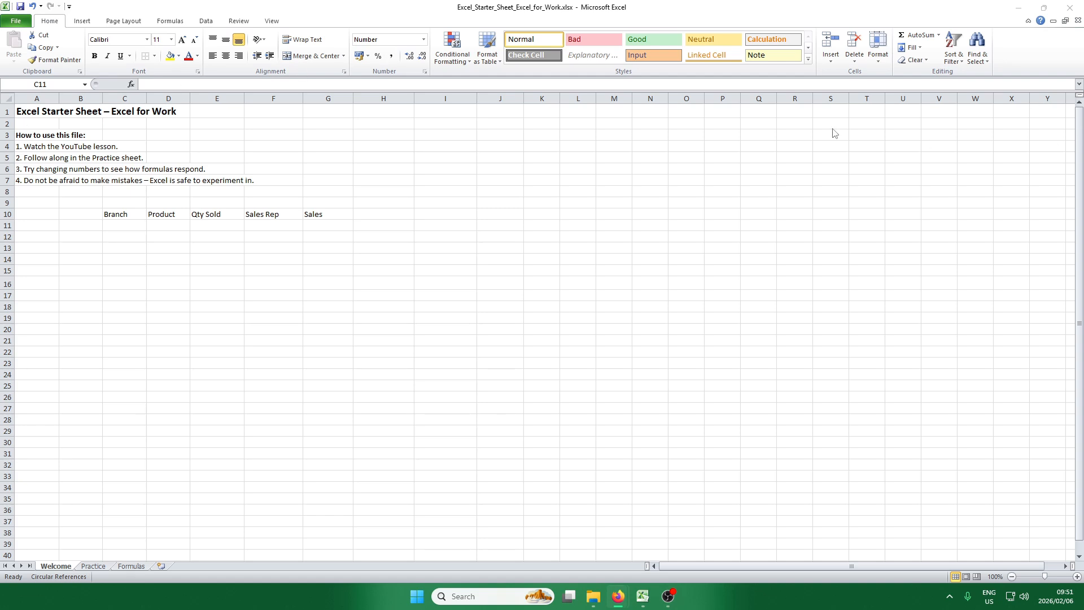
pyautogui.click(309, 258)
pyautogui.click(137, 218)
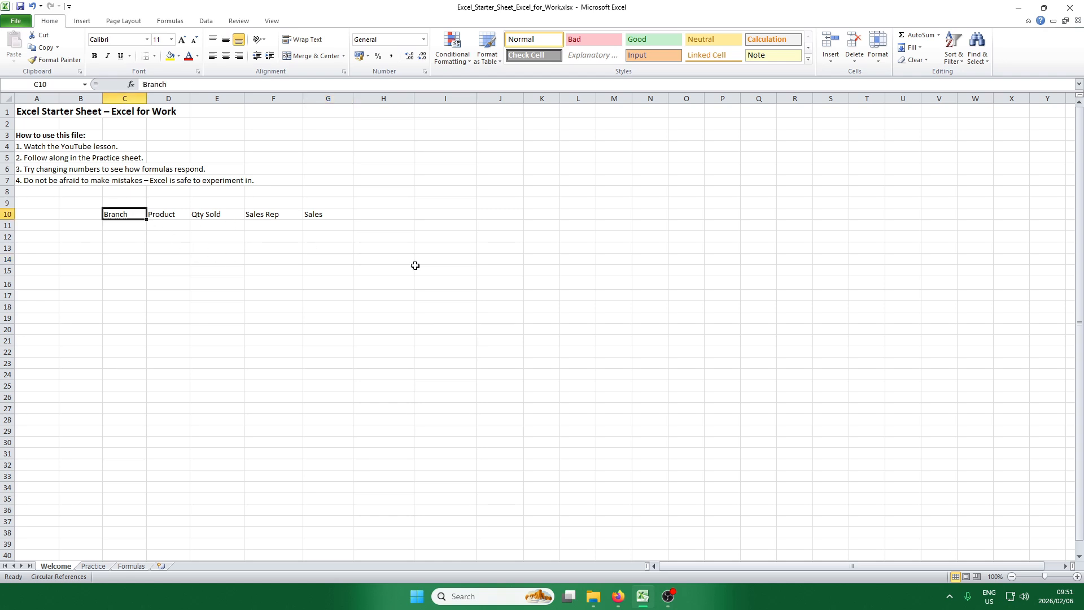
pyautogui.press('Right')
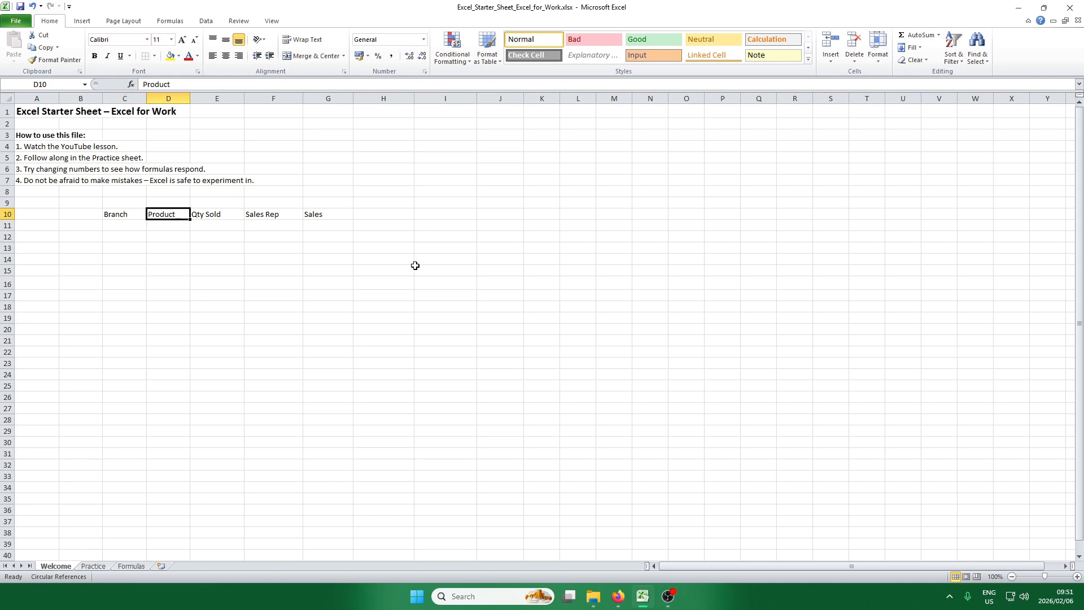
pyautogui.press('Right')
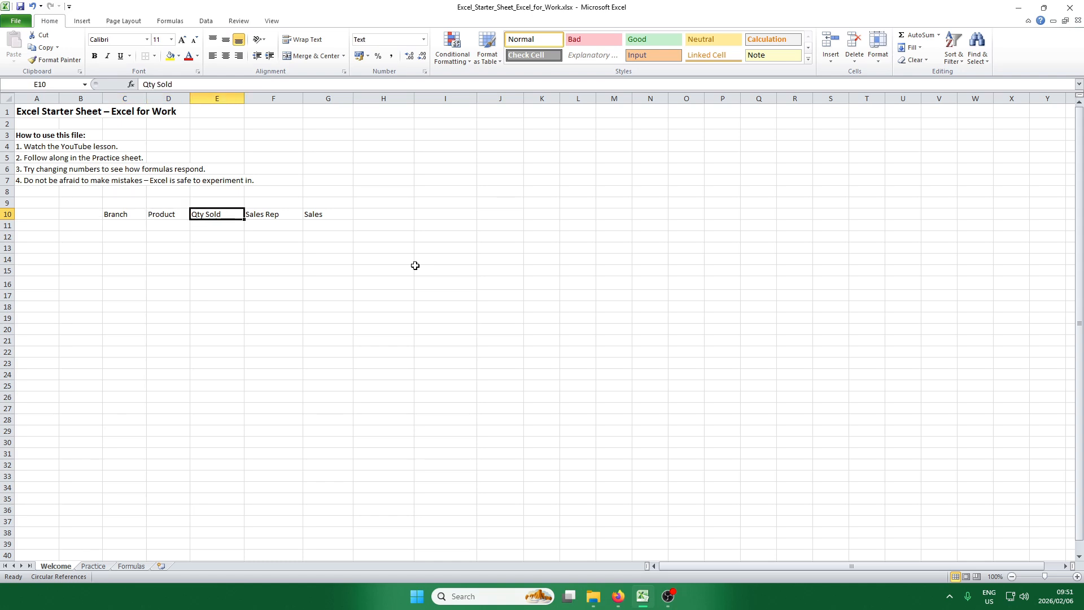
pyautogui.press('Right')
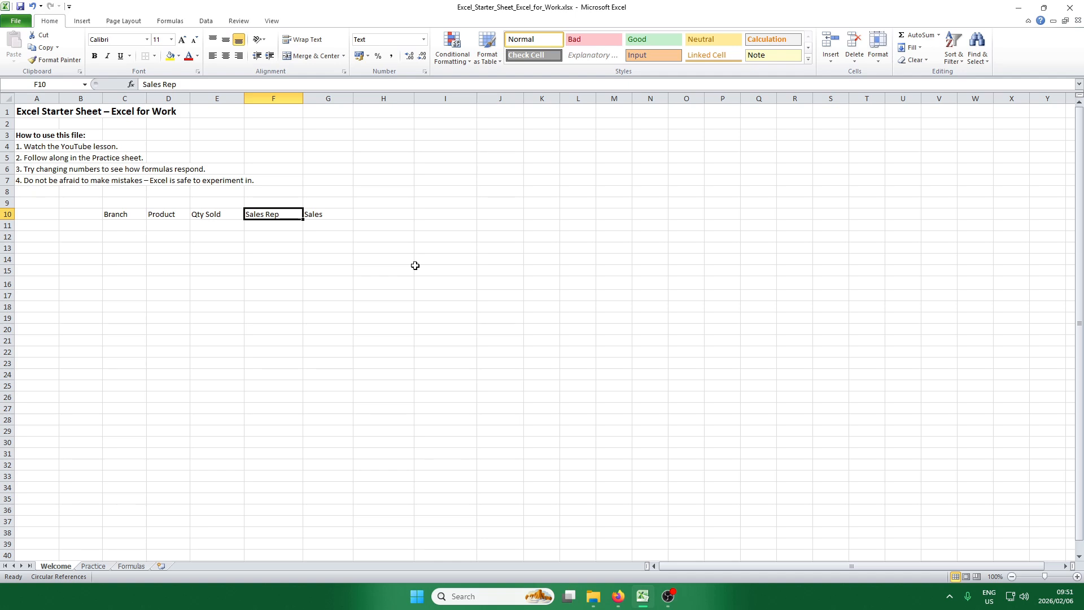
pyautogui.press('Right')
# Enter the branches East, West, North and South in C11 to C14
pyautogui.press('Down')
pyautogui.press('Left')
pyautogui.press('Left')
pyautogui.press('Left')
pyautogui.press('Left')
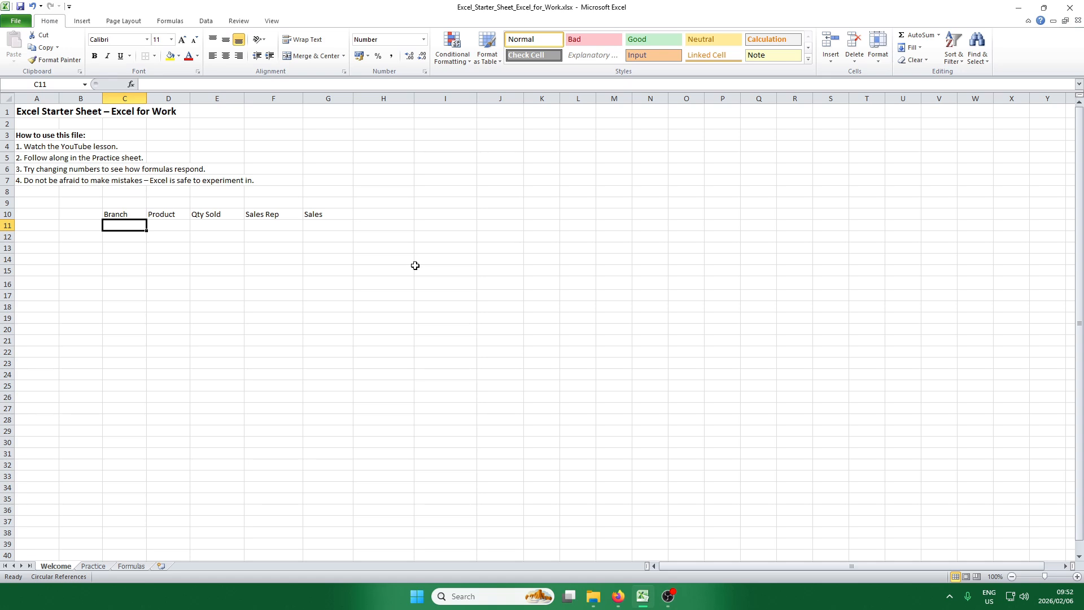
pyautogui.write('East')
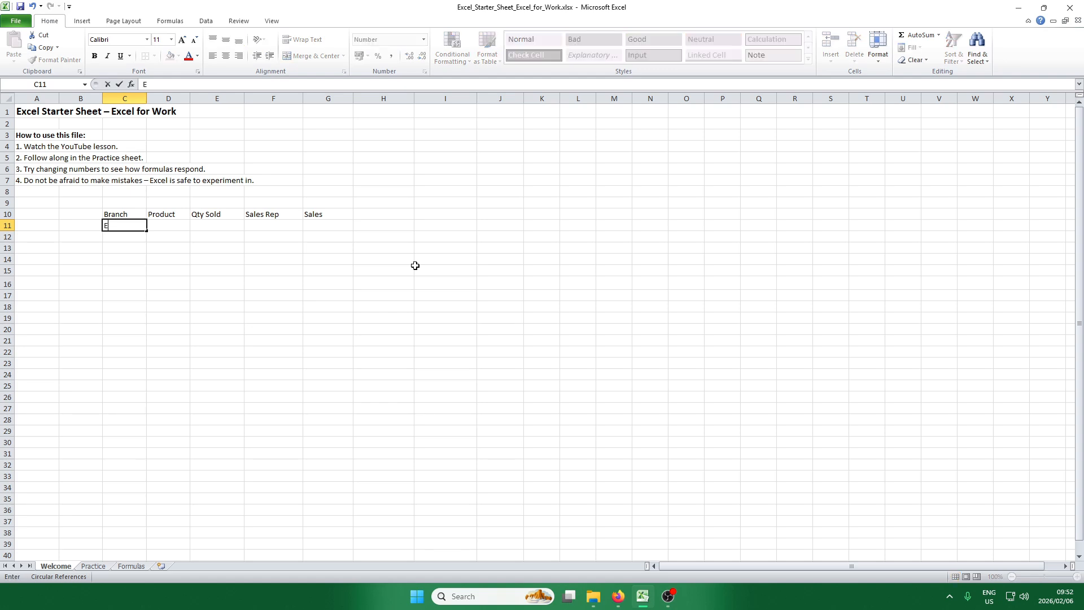
pyautogui.press('Return')
pyautogui.write('WEst')
pyautogui.press('Return')
pyautogui.write('North')
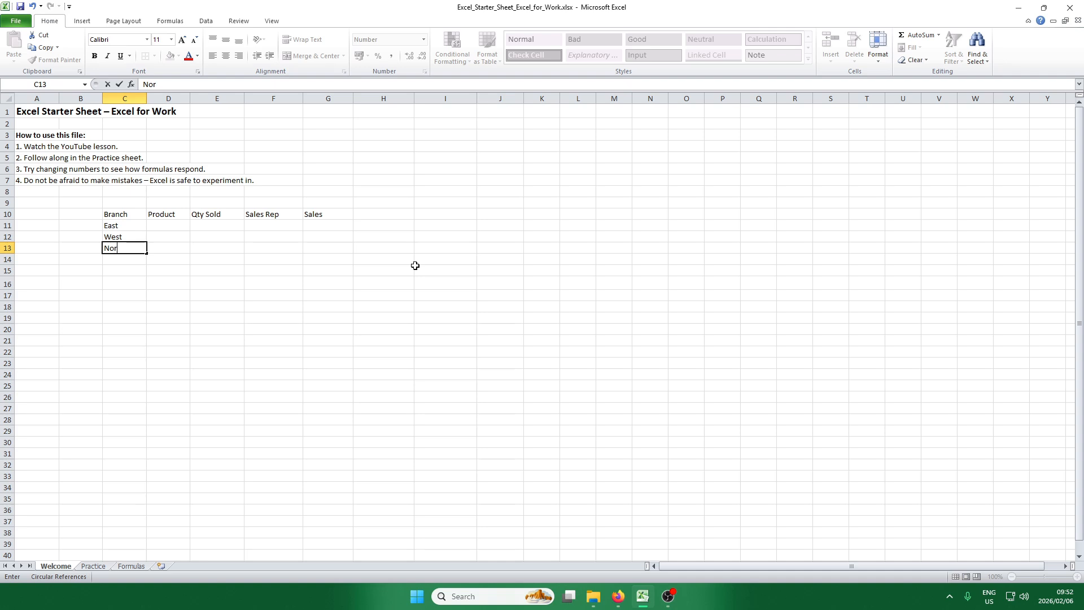
pyautogui.press('Return')
pyautogui.write('South')
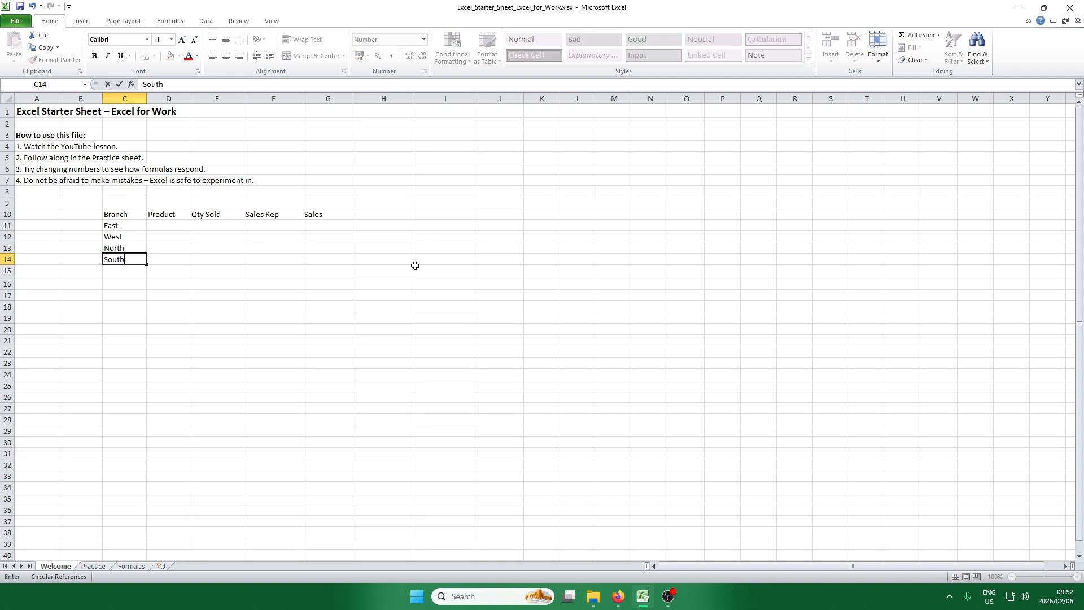
pyautogui.press('Return')
# Continue the Branch column in C15 to C21 with South, West, East, North, North, North and South
pyautogui.write('s')
pyautogui.press('Return')
pyautogui.write('West')
pyautogui.press('Return')
pyautogui.write('East')
pyautogui.press('Return')
pyautogui.write('North')
pyautogui.press('Return')
pyautogui.press('Return')
pyautogui.press('Up')
pyautogui.write('North')
pyautogui.press('Return')
pyautogui.write('North')
pyautogui.press('Return')
pyautogui.write('South')
pyautogui.press('Return')
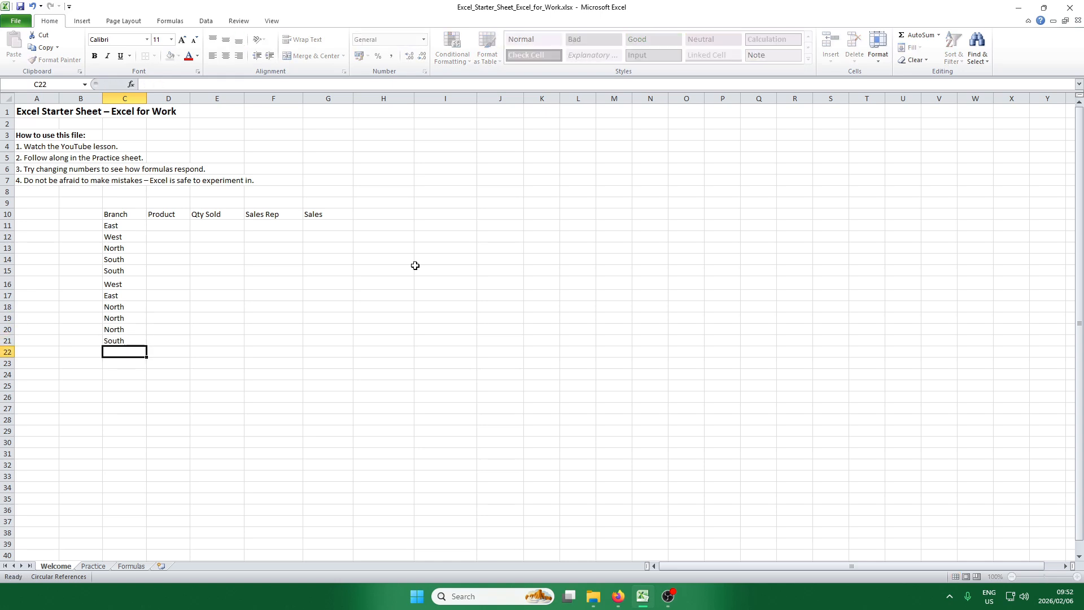
# Enter the products Pen, Eraser and Sharpner in D11 to D13
pyautogui.press('Right')
pyautogui.press('Up')
pyautogui.press('Up')
pyautogui.press('Up')
pyautogui.press('Up')
pyautogui.press('Up')
pyautogui.press('Up')
pyautogui.press('Up')
pyautogui.press('Up')
pyautogui.press('Up')
pyautogui.press('Up')
pyautogui.press('Up')
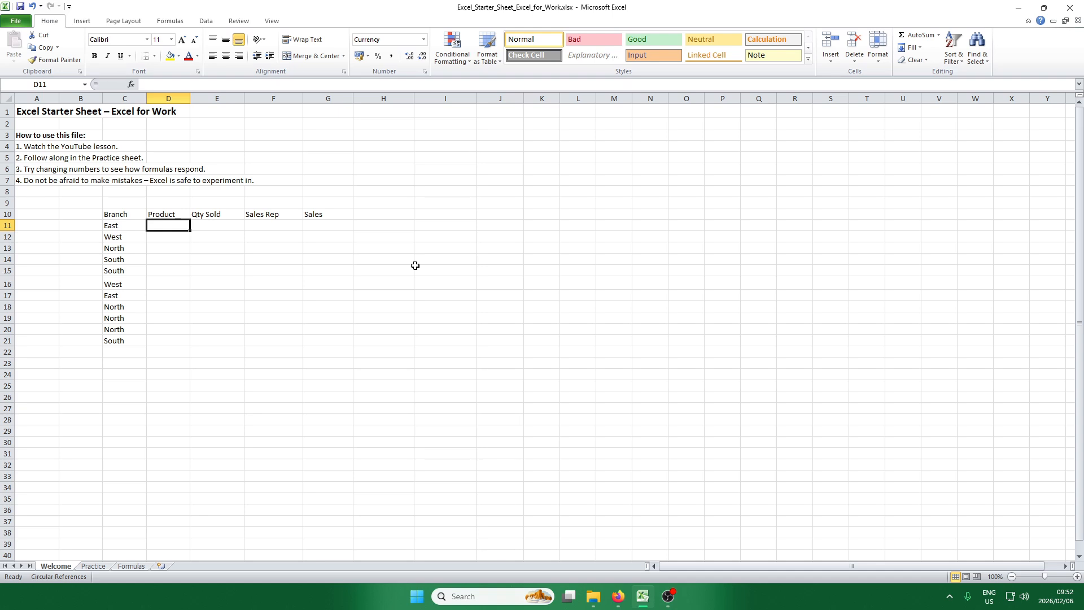
pyautogui.write('Pen')
pyautogui.press('Return')
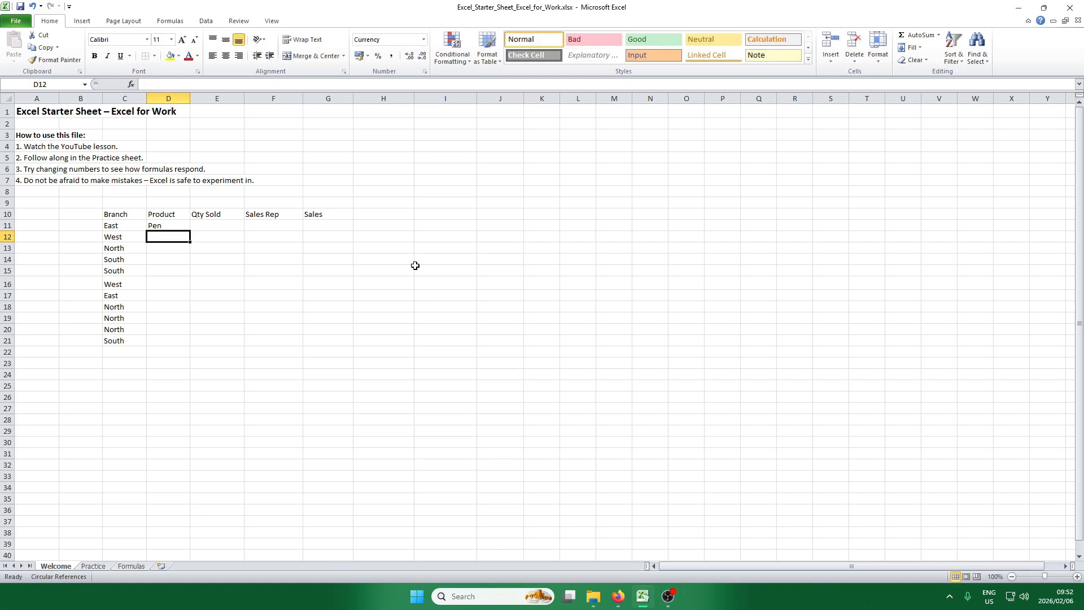
pyautogui.write('Eraser')
pyautogui.press('Return')
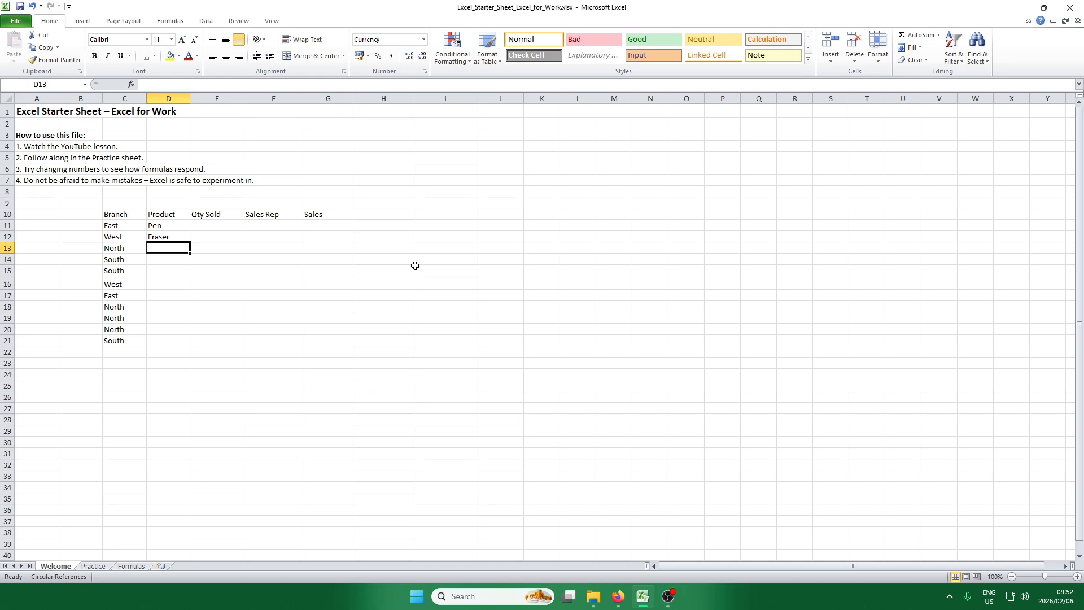
pyautogui.write('Sharpner')
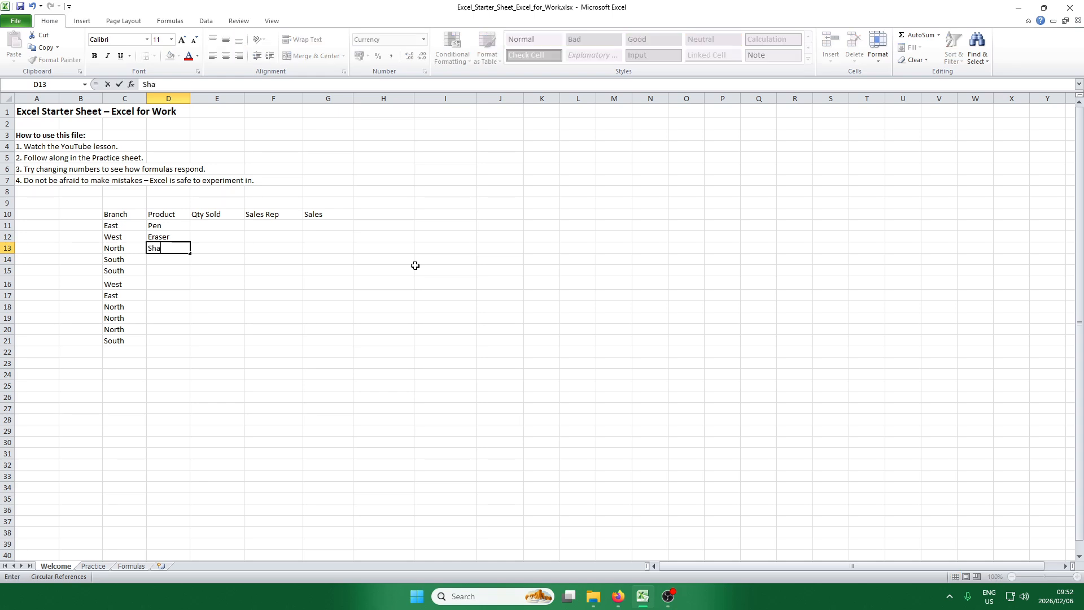
pyautogui.press('Return')
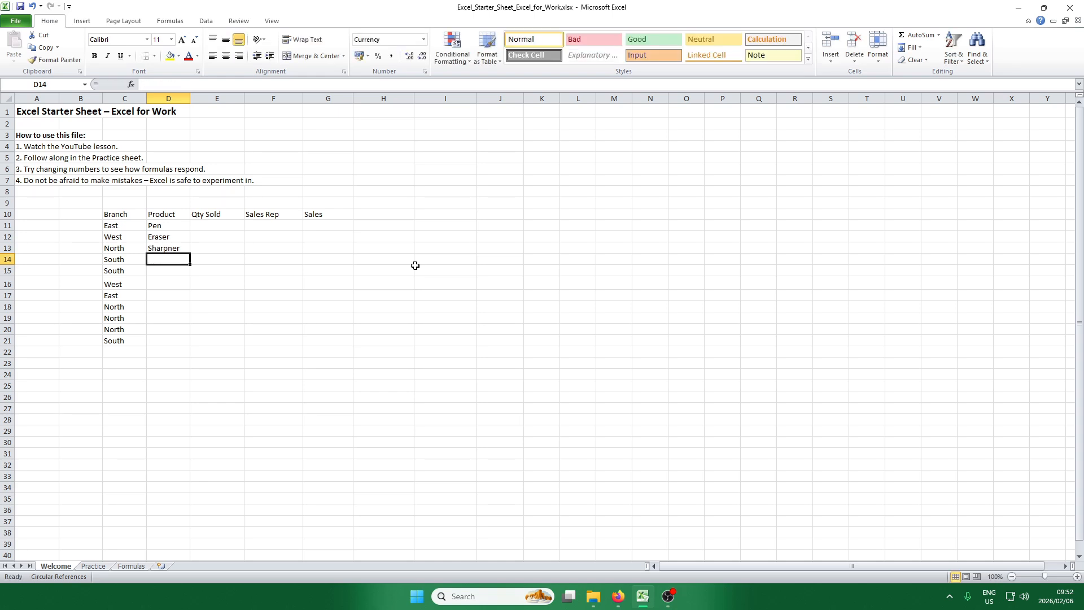
# Continue the Product column in D14 to D17 with Eraser, Pen, Pen and Eraser
pyautogui.write('Eraser')
pyautogui.press('Return')
pyautogui.write('Pen')
pyautogui.press('Return')
pyautogui.write('Pen')
pyautogui.press('Return')
pyautogui.write('Eraser')
pyautogui.press('Return')
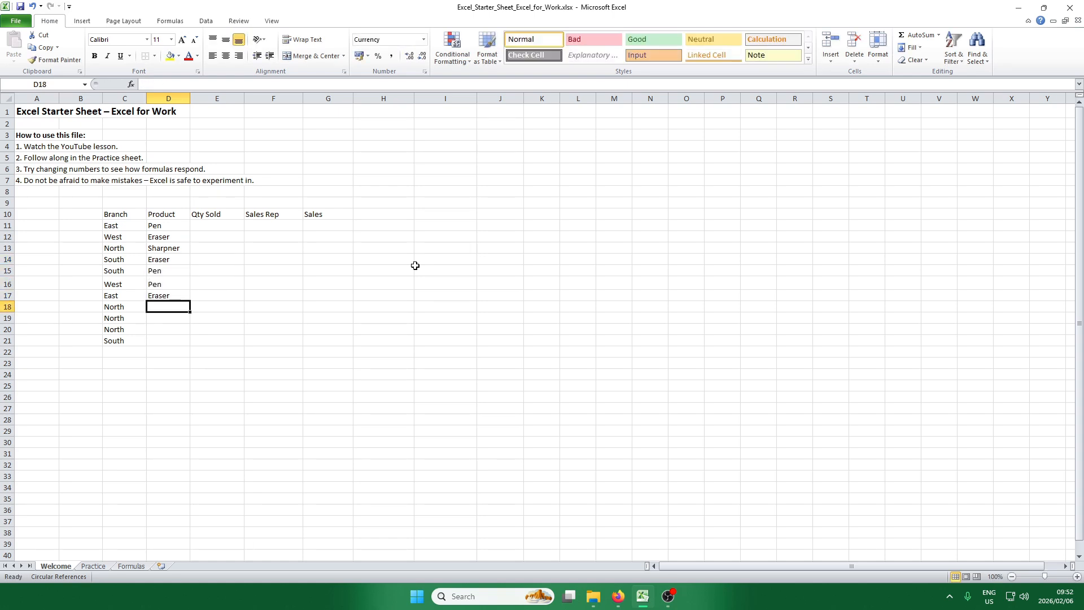
# Complete the Product column in D18 to D21 with Sharpner, Sharpner, Pen and Eraser
pyautogui.write('Sharpner')
pyautogui.press('Return')
pyautogui.write('Sharpner')
pyautogui.press('Return')
pyautogui.write('Pen')
pyautogui.press('Return')
pyautogui.write('Eraser')
pyautogui.press('Return')
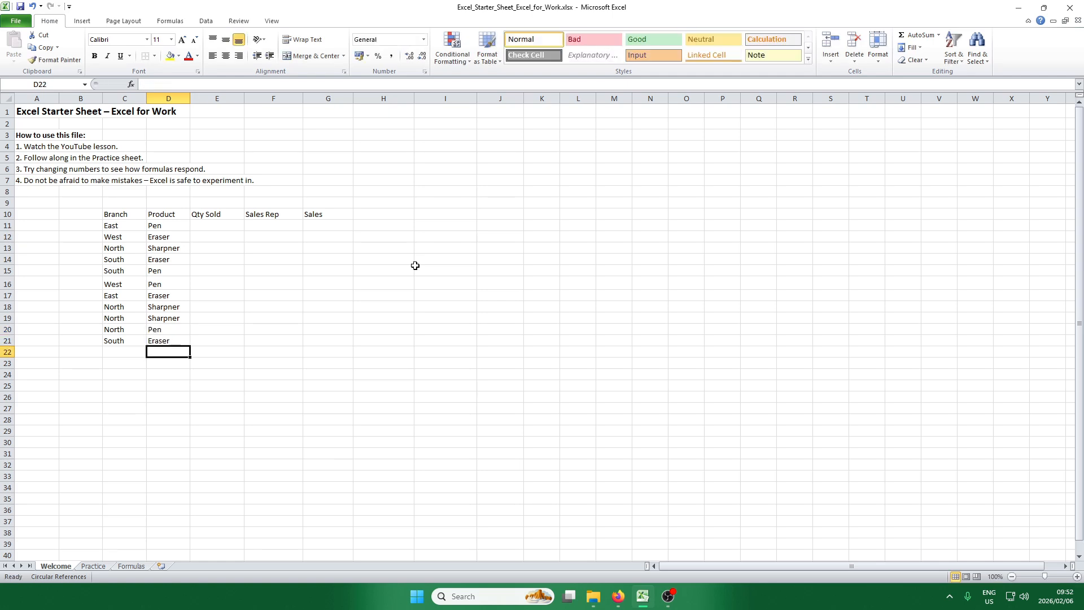
# Enter the quantities sold 1, 2, 5 and 3 in E11 to E14
pyautogui.press('Right')
pyautogui.press('Up')
pyautogui.press('Up')
pyautogui.press('Up')
pyautogui.press('Up')
pyautogui.press('Up')
pyautogui.press('Up')
pyautogui.press('Up')
pyautogui.press('Up')
pyautogui.press('Up')
pyautogui.press('Up')
pyautogui.press('Up')
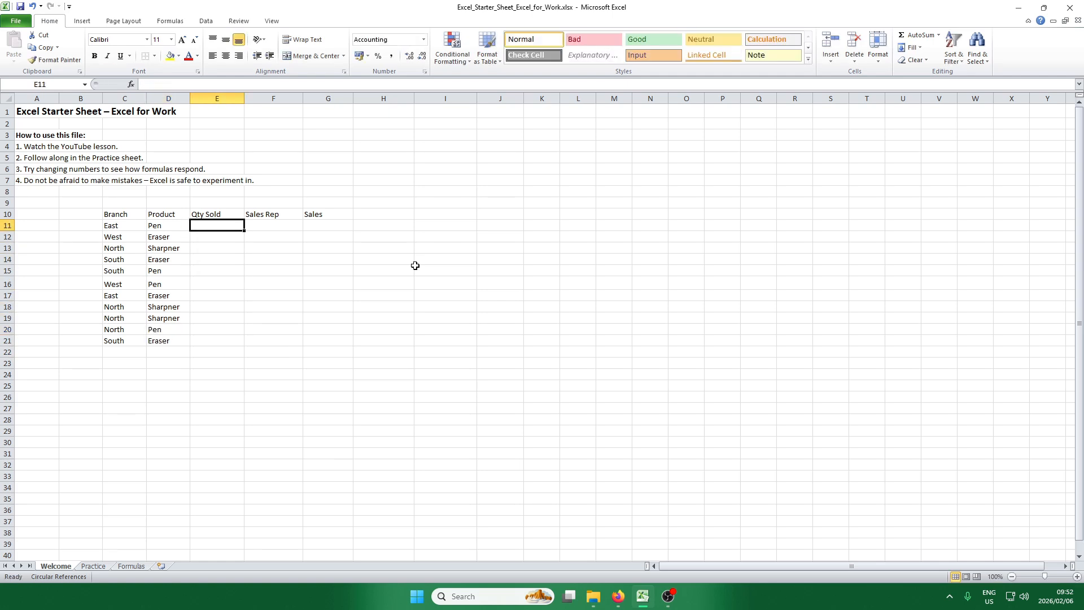
pyautogui.write('1')
pyautogui.press('Down')
pyautogui.write('2')
pyautogui.press('Down')
pyautogui.write('5')
pyautogui.press('Down')
pyautogui.write('3')
pyautogui.press('Up')
# Apply the General number format to the range E11:G23
pyautogui.press('Up')
pyautogui.press('Up')
pyautogui.moveTo(222, 229); pyautogui.dragTo(321, 367)
pyautogui.rightClick(266, 322)
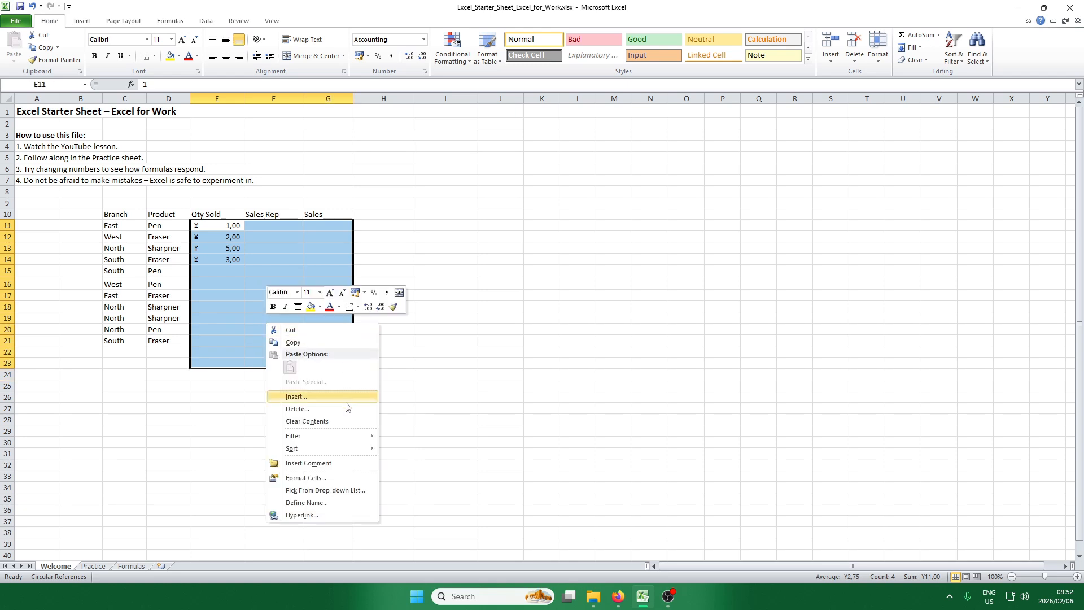
pyautogui.click(348, 477)
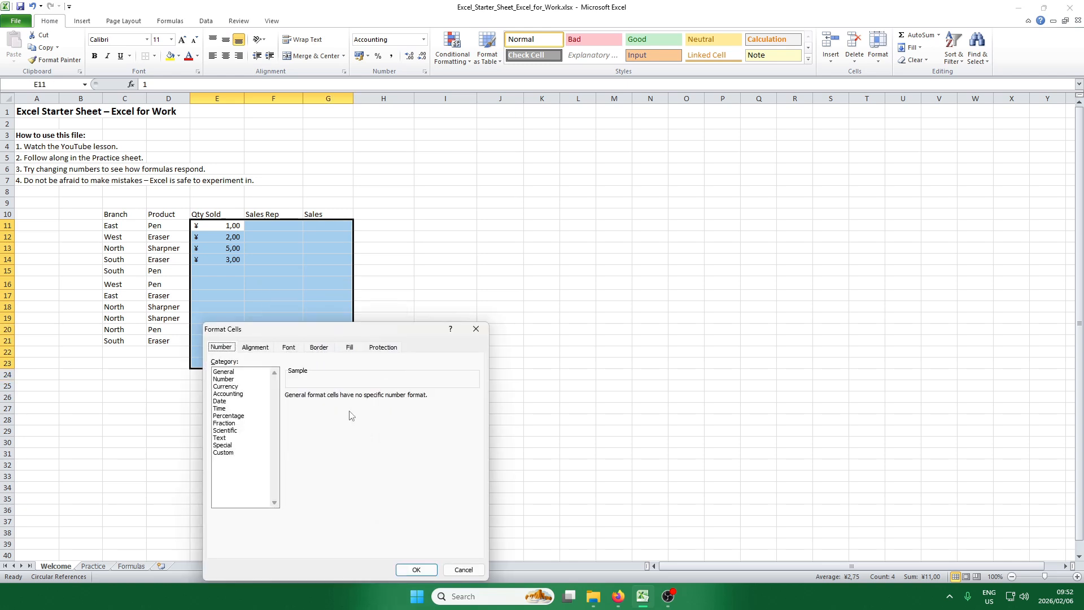
pyautogui.click(224, 372)
pyautogui.click(416, 569)
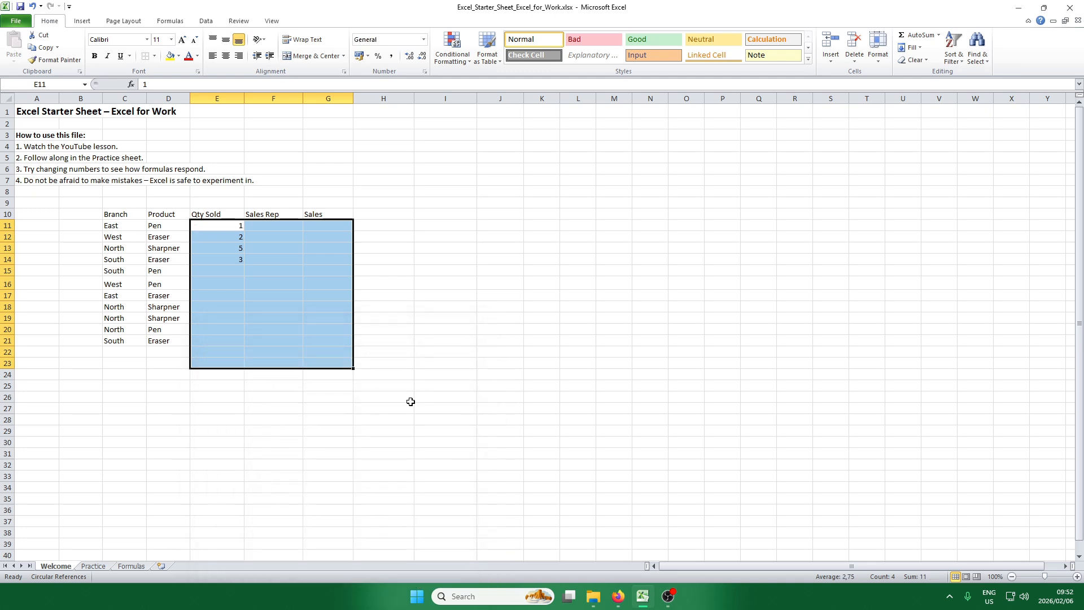
pyautogui.click(404, 403)
# Complete the Qty Sold column in E15 to E21 with 8, 9, 8, 7, 5, 6 and 2
pyautogui.click(210, 274)
pyautogui.write('8 9 8 7 5 6 ')
pyautogui.write('2')
pyautogui.press('Tab')
# Enter the sales reps' first names in F11 to F13, retyping the F13 name with the correct spelling
pyautogui.press('Up')
pyautogui.press('Up')
pyautogui.press('Up')
pyautogui.press('Up')
pyautogui.press('Up')
pyautogui.press('Up')
pyautogui.press('Up')
pyautogui.press('Up')
pyautogui.press('Up')
pyautogui.press('Up')
pyautogui.write('John')
pyautogui.press('Return')
pyautogui.write('Gary')
pyautogui.press('Return')
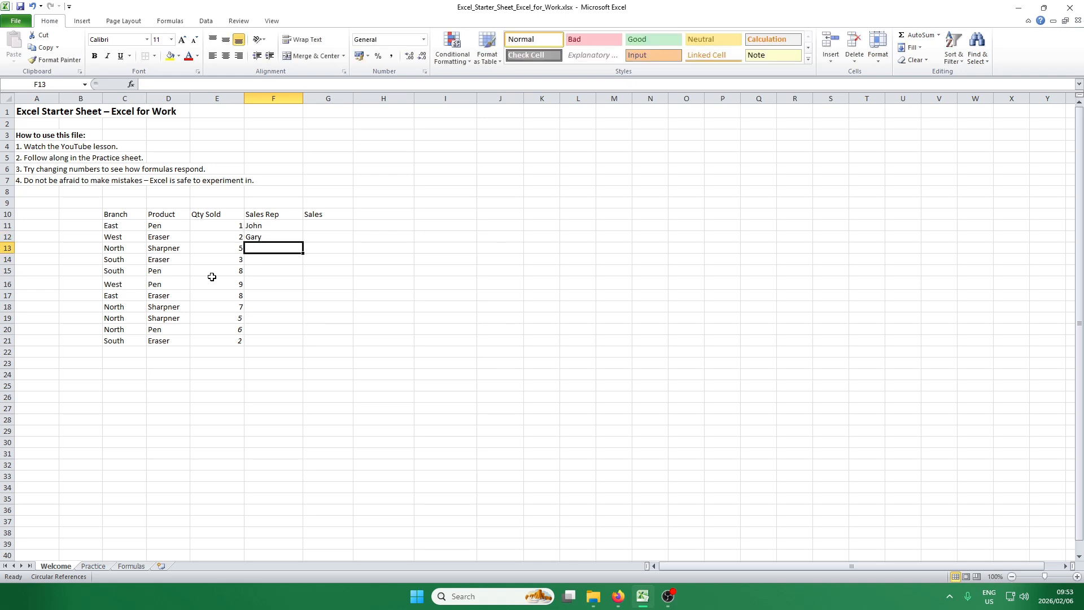
pyautogui.write('Luciy')
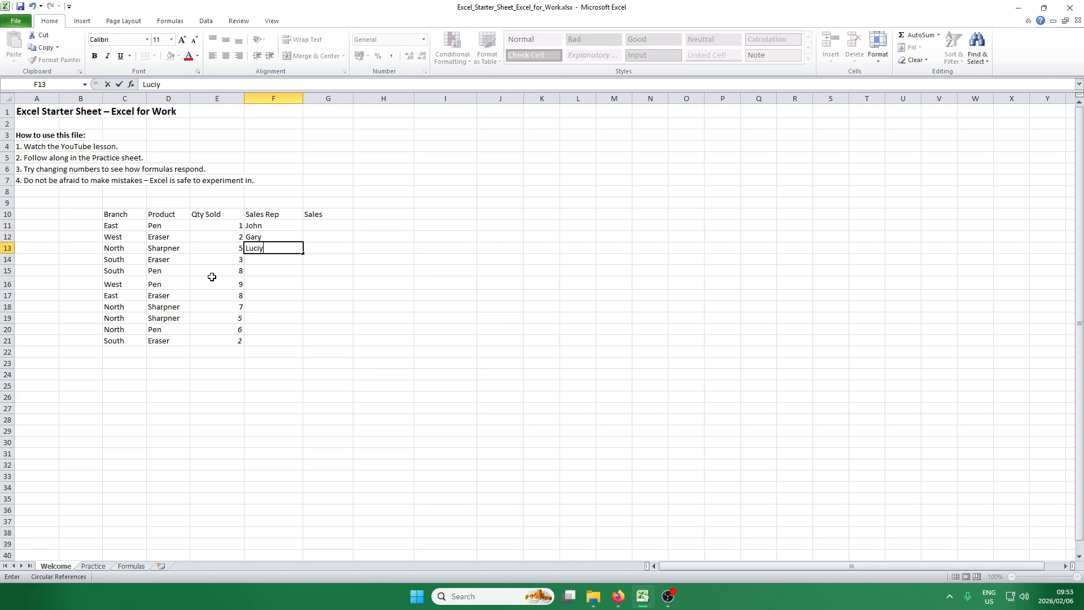
pyautogui.press('Return')
pyautogui.press('Up')
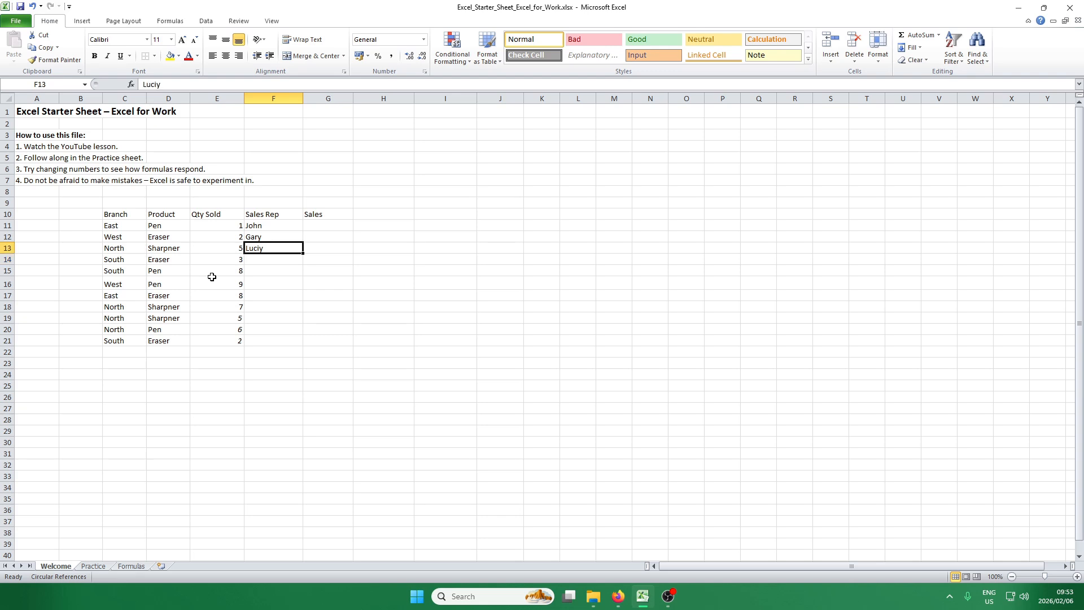
pyautogui.write('Lucy')
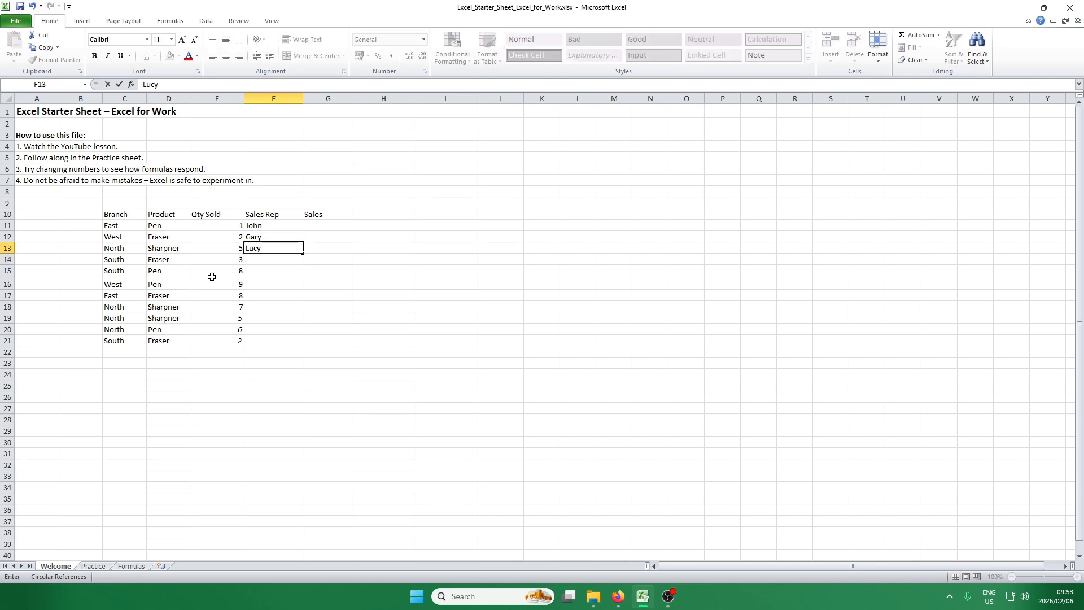
pyautogui.press('Return')
# Fill the remaining Sales Rep cells F14 to F21 with the reps' first names
pyautogui.write('Lucy')
pyautogui.press('Return')
pyautogui.write('Lucy')
pyautogui.press('Return')
pyautogui.write('Lucy')
pyautogui.press('Return')
pyautogui.write('Gary')
pyautogui.press('Return')
pyautogui.write('John')
pyautogui.press('Return')
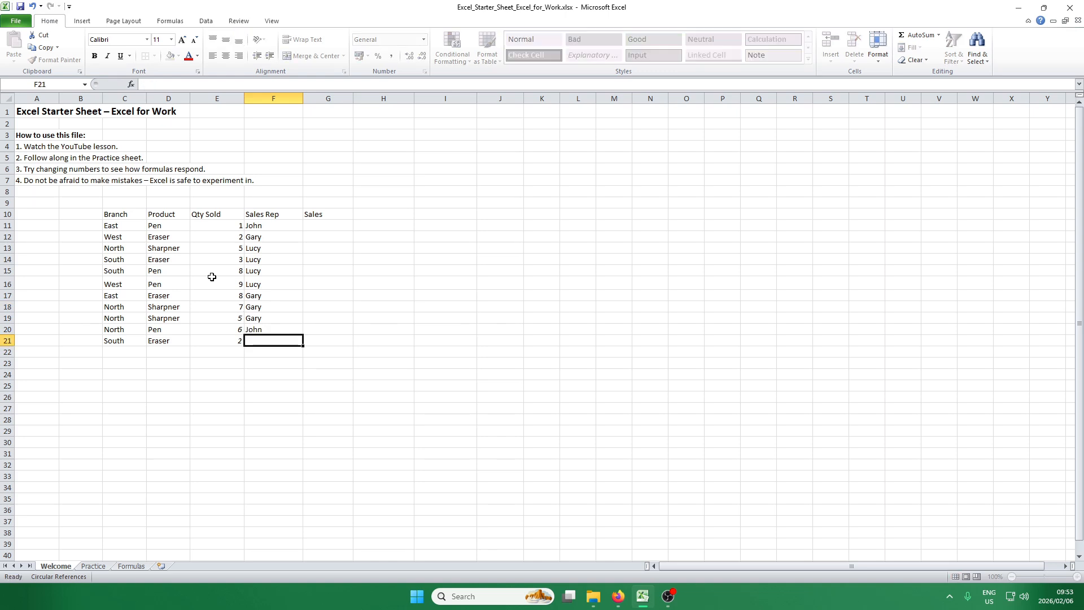
pyautogui.write('John')
pyautogui.press('Up')
# Enter the first four values of the Sales column in G11 to G14 as 10, 20, 24 and 35
pyautogui.press('Right')
pyautogui.press('Up')
pyautogui.press('Up')
pyautogui.press('Up')
pyautogui.press('Up')
pyautogui.press('Up')
pyautogui.press('Up')
pyautogui.press('Up')
pyautogui.press('Up')
pyautogui.press('Up')
pyautogui.press('Up')
pyautogui.press('Up')
pyautogui.press('Up')
pyautogui.press('Down')
pyautogui.press('Down')
pyautogui.press('Down')
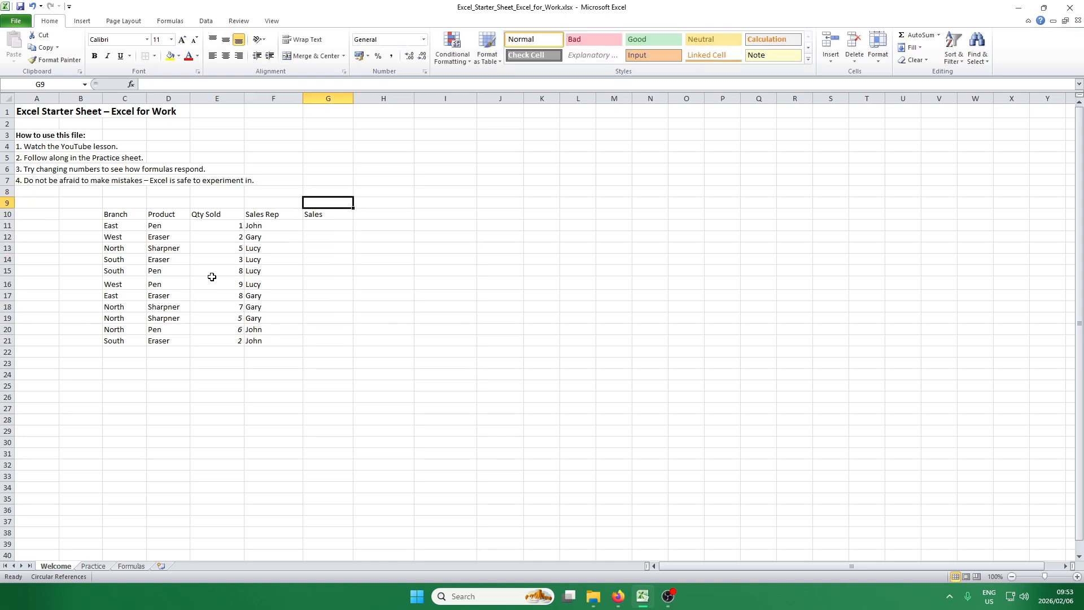
pyautogui.write('10')
pyautogui.press('Return')
pyautogui.write('20')
pyautogui.press('Return')
pyautogui.write('24')
pyautogui.press('Return')
pyautogui.write('352')
pyautogui.press('Return')
pyautogui.press('Up')
pyautogui.write('35')
pyautogui.press('Return')
# Complete the Sales column in G15 to G21 with 69, 35, 64, 32, 35, 36 and 31
pyautogui.write('69')
pyautogui.press('Return')
pyautogui.write('35')
pyautogui.press('Return')
pyautogui.write('64')
pyautogui.press('Return')
pyautogui.write('32')
pyautogui.press('Return')
pyautogui.write('35')
pyautogui.press('Return')
pyautogui.write('36')
pyautogui.press('Return')
pyautogui.write('31')
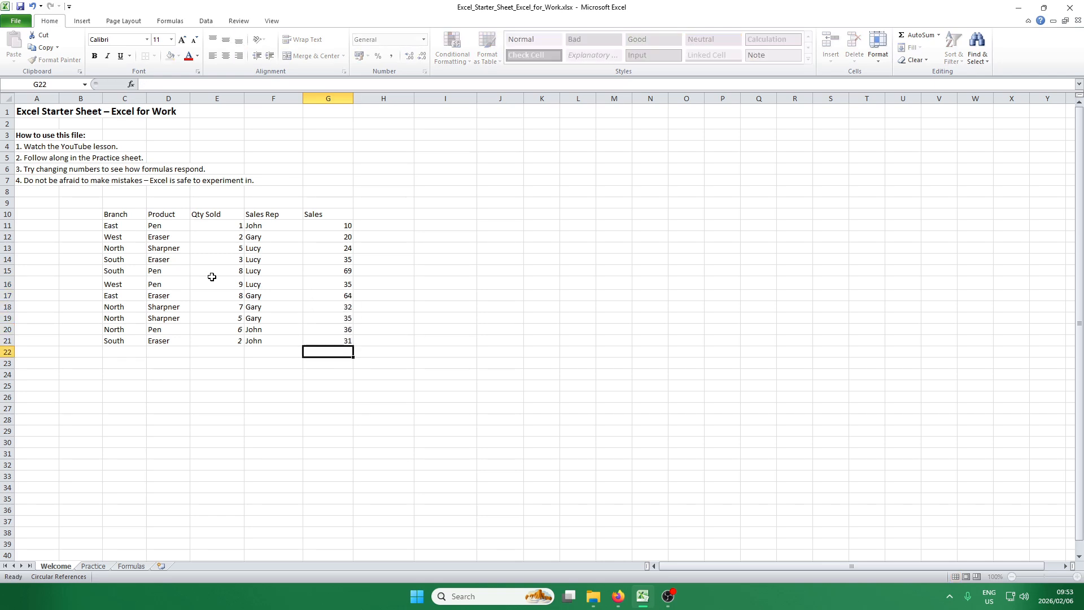
pyautogui.press('Return')
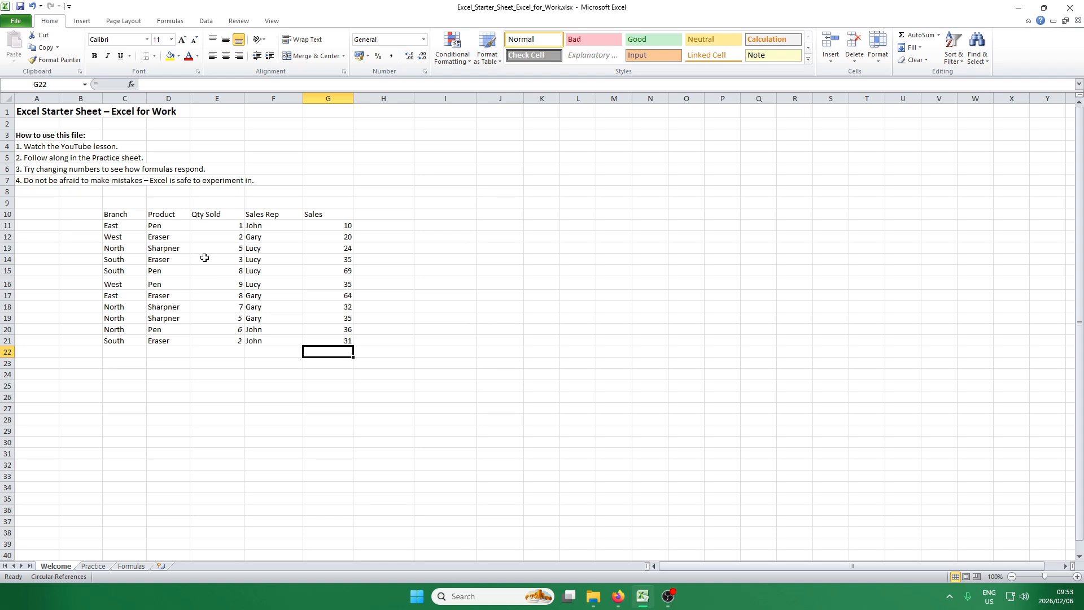
pyautogui.moveTo(115, 216); pyautogui.dragTo(337, 340)
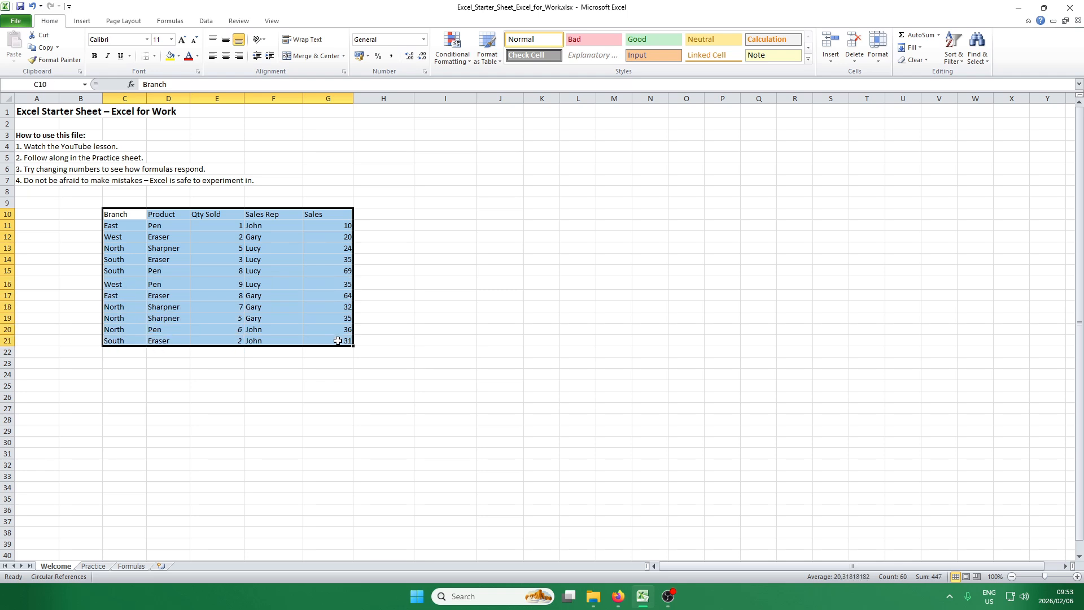
pyautogui.click(354, 372)
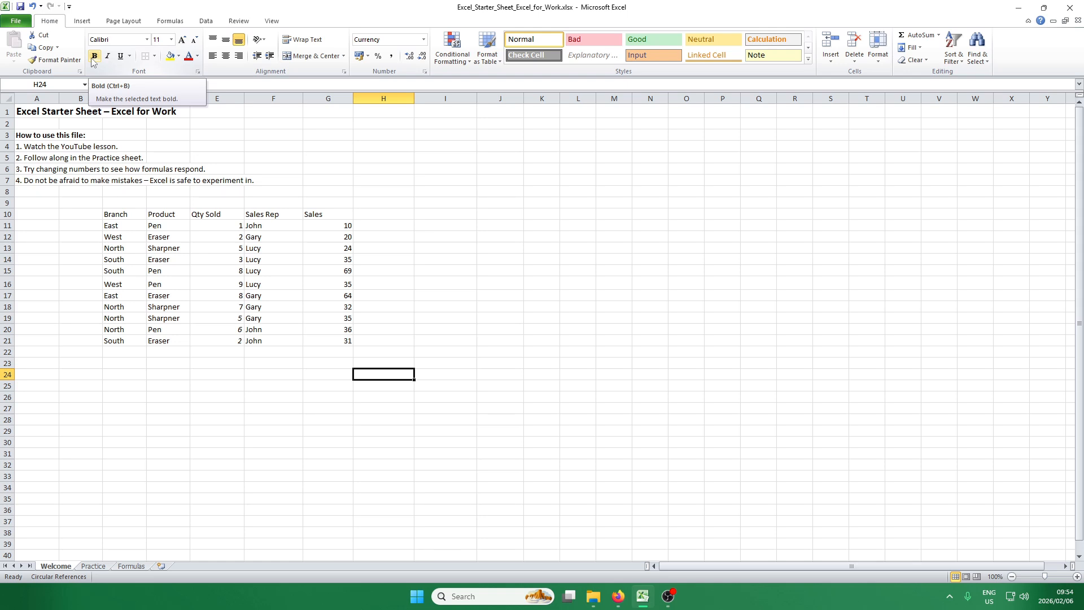
pyautogui.click(130, 56)
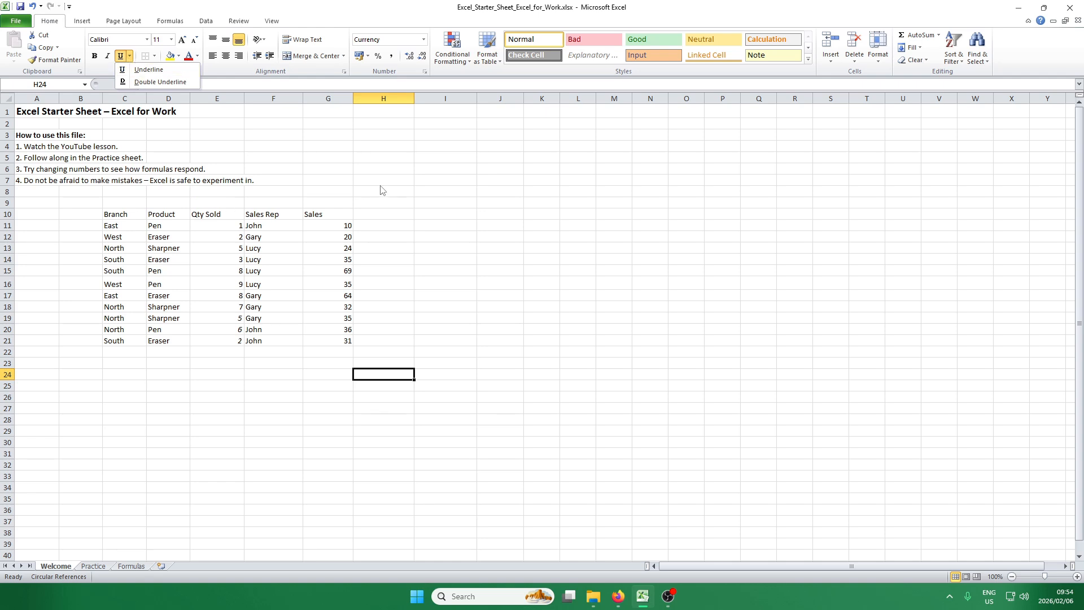
pyautogui.click(416, 197)
# Make the table's header row C10:G10 bold
pyautogui.moveTo(124, 214); pyautogui.dragTo(316, 215)
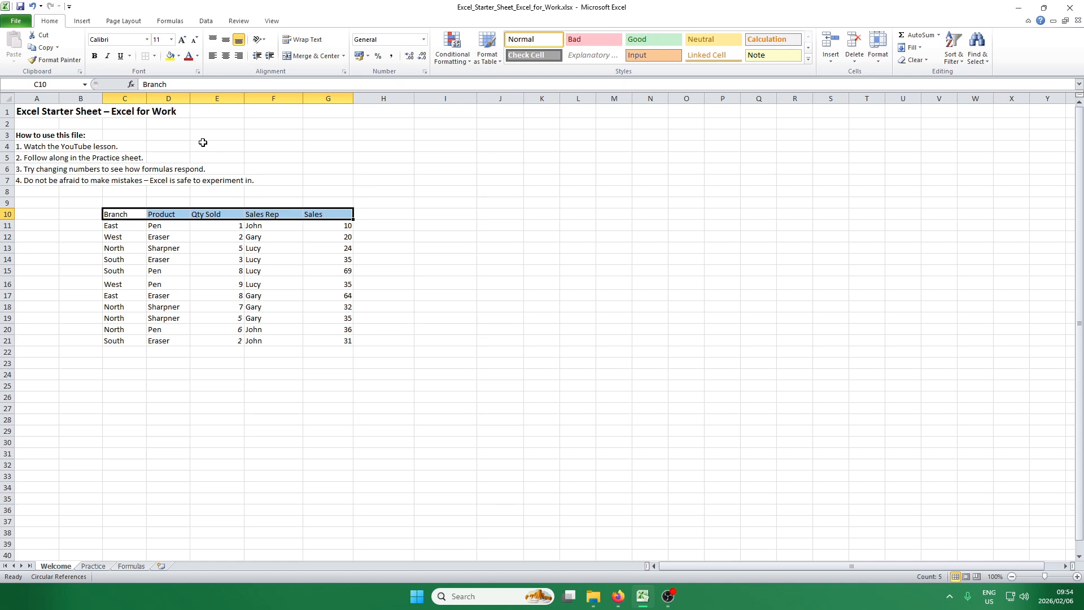
pyautogui.click(94, 57)
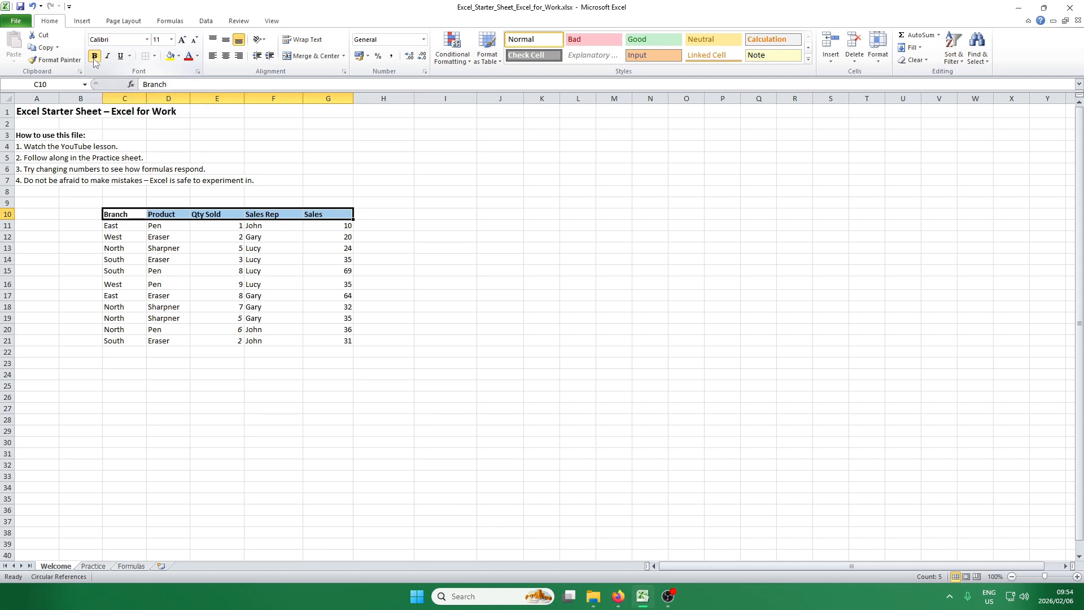
pyautogui.click(430, 226)
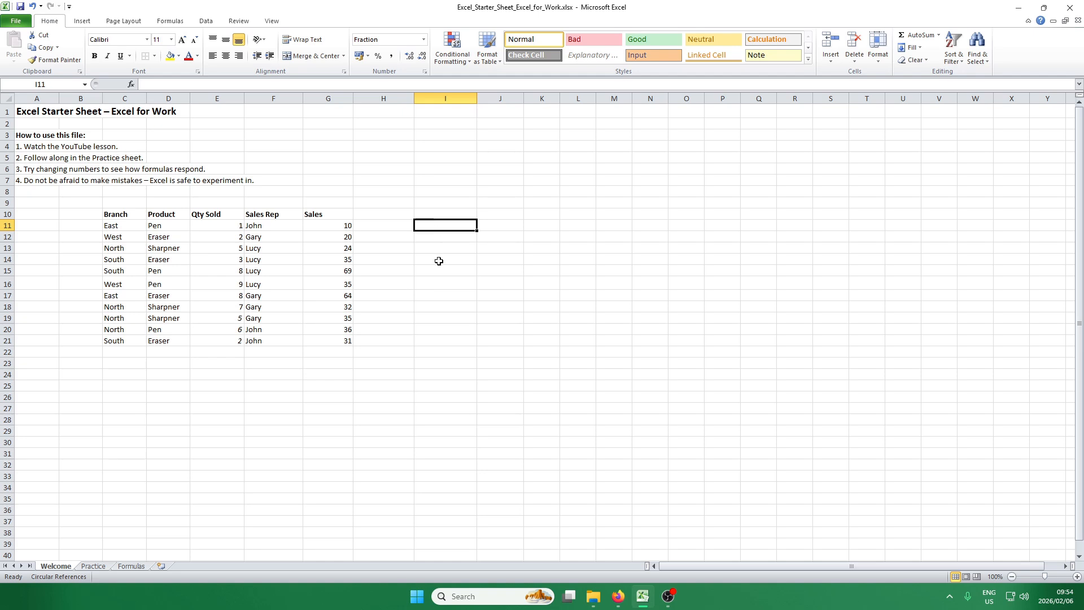
pyautogui.moveTo(117, 214); pyautogui.dragTo(325, 211)
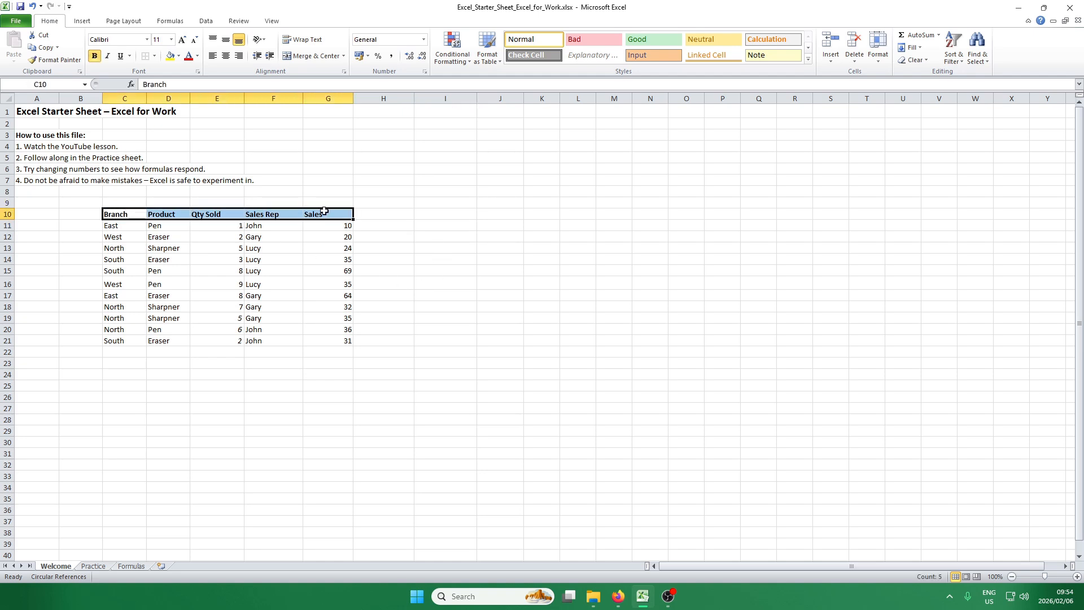
# Enter the long word Hulliebullietellie in D22 and auto-fit column D to its contents
pyautogui.click(169, 354)
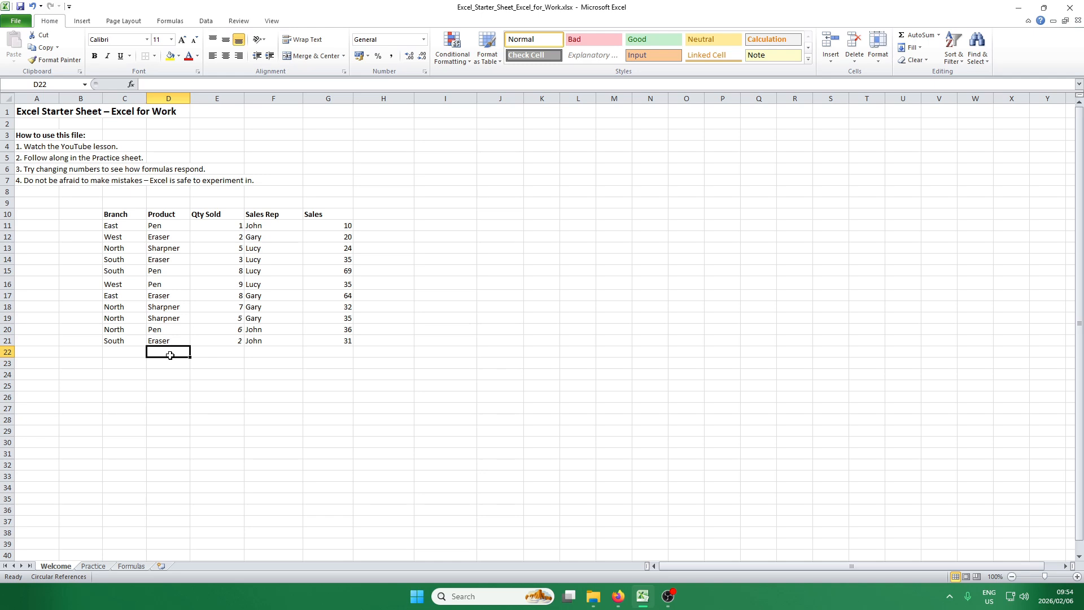
pyautogui.write('Hulliebullietellie')
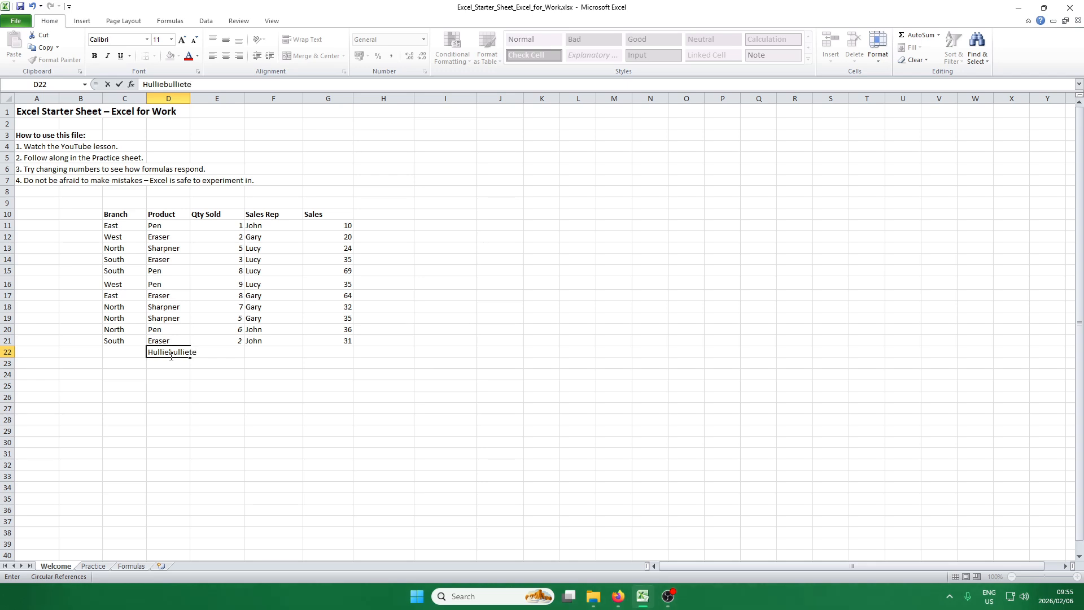
pyautogui.press('Return')
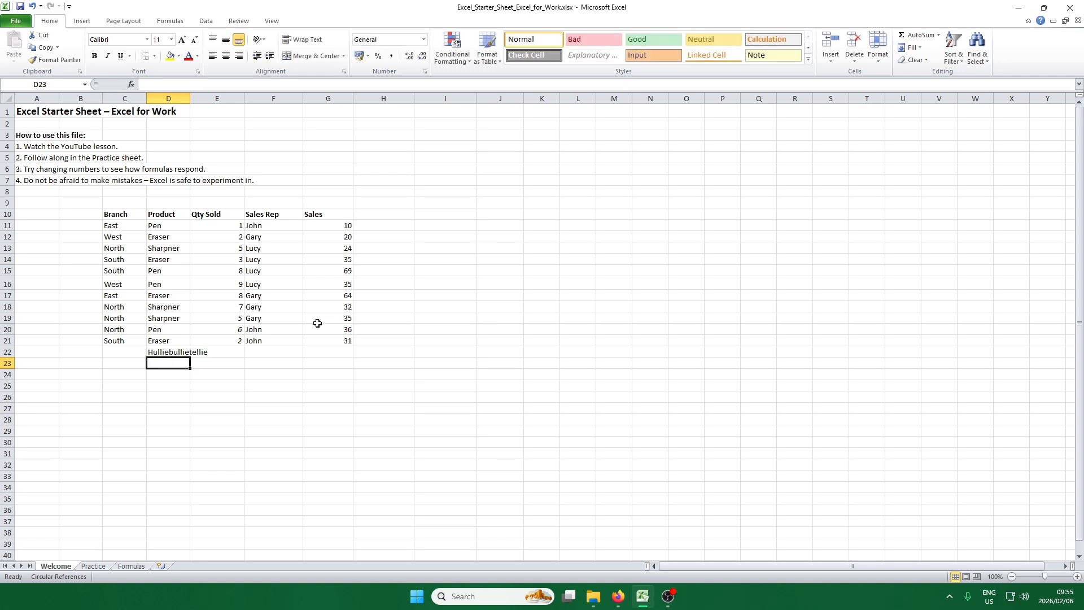
pyautogui.click(219, 352)
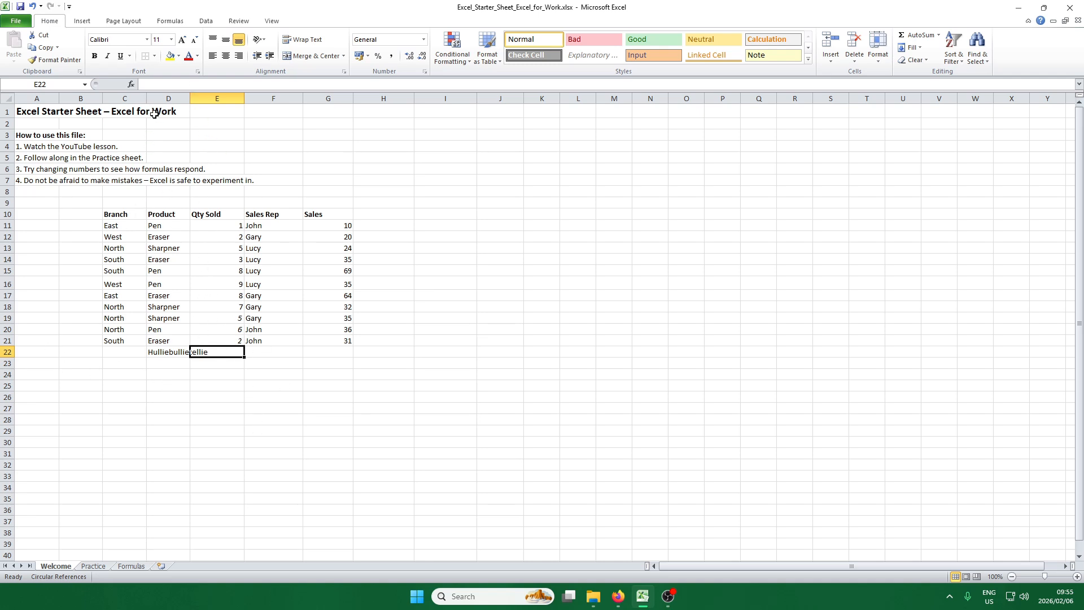
pyautogui.click(186, 99)
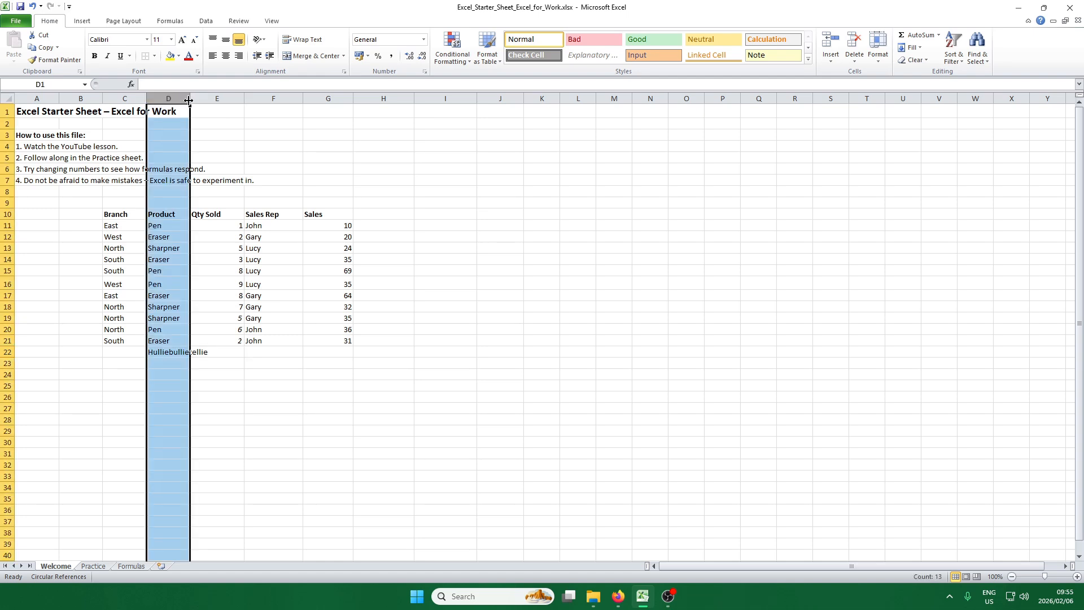
pyautogui.doubleClick(190, 98)
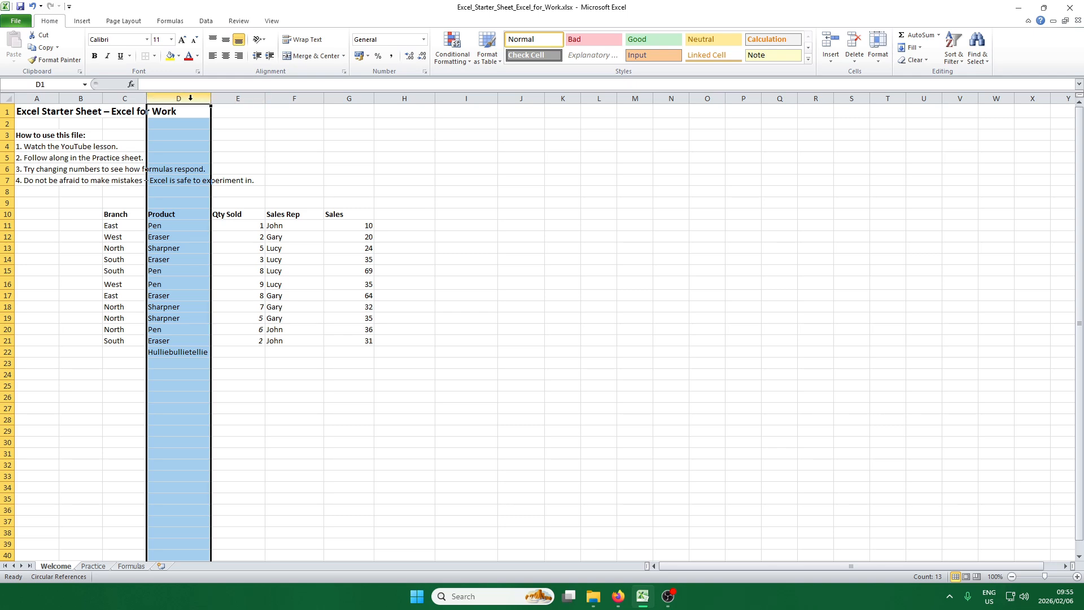
pyautogui.click(237, 98)
pyautogui.click(244, 351)
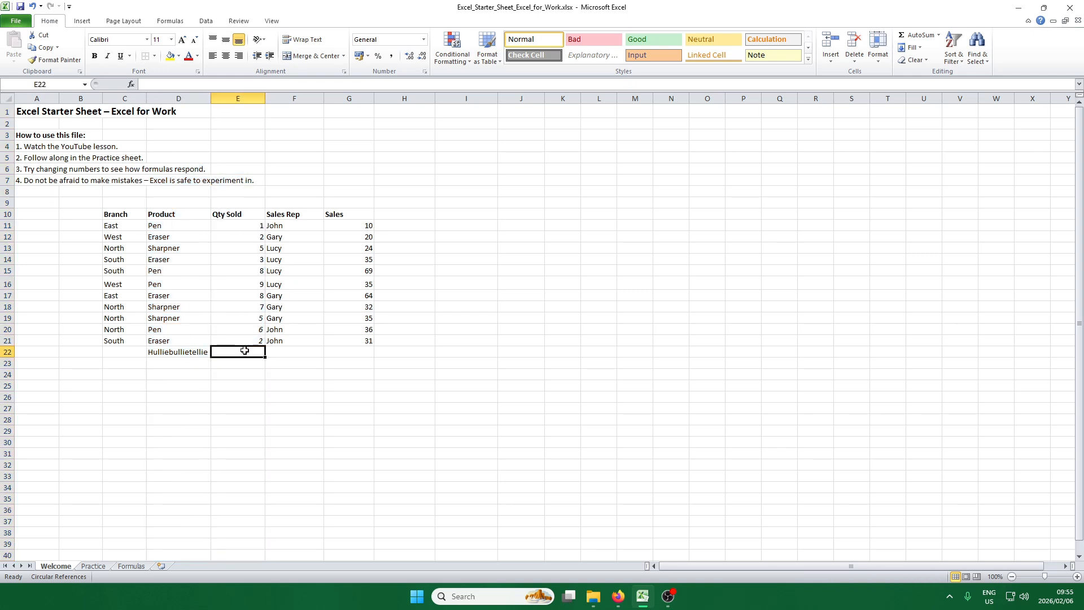
pyautogui.write('465465465498798789798798')
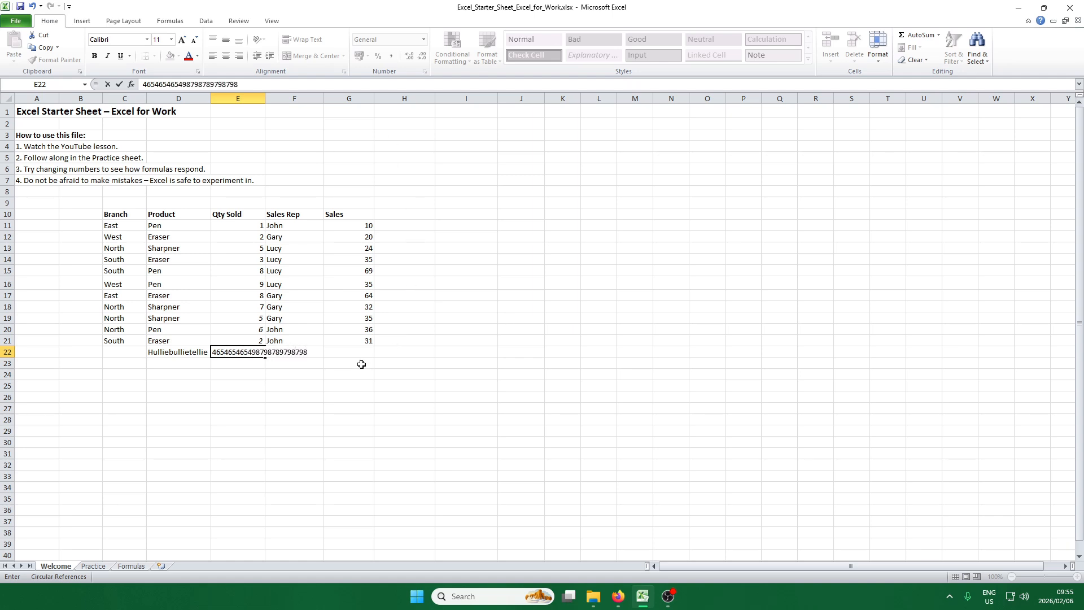
pyautogui.click(360, 363)
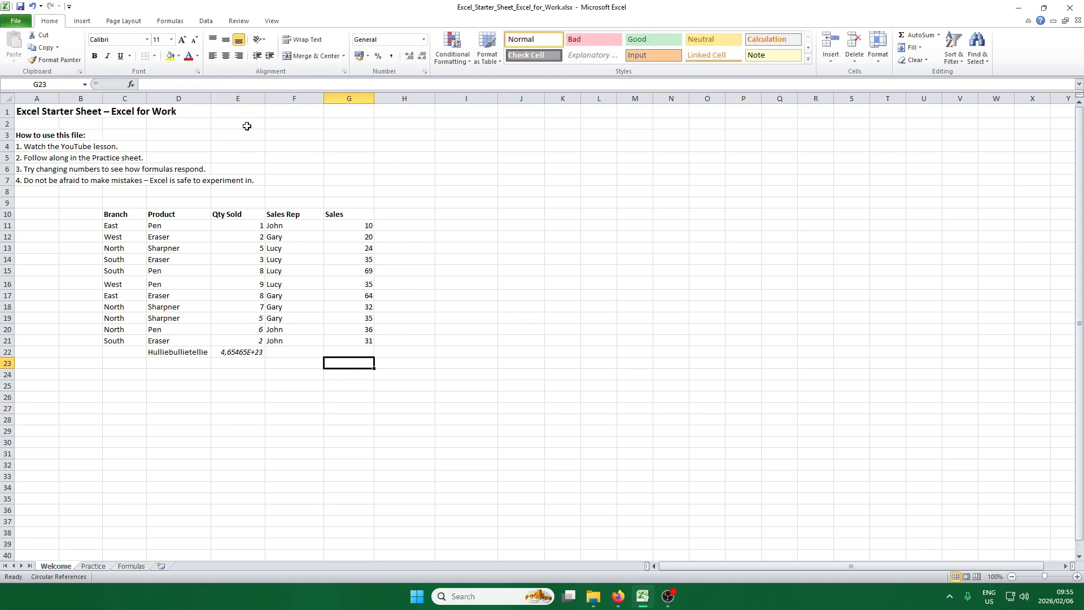
pyautogui.click(237, 99)
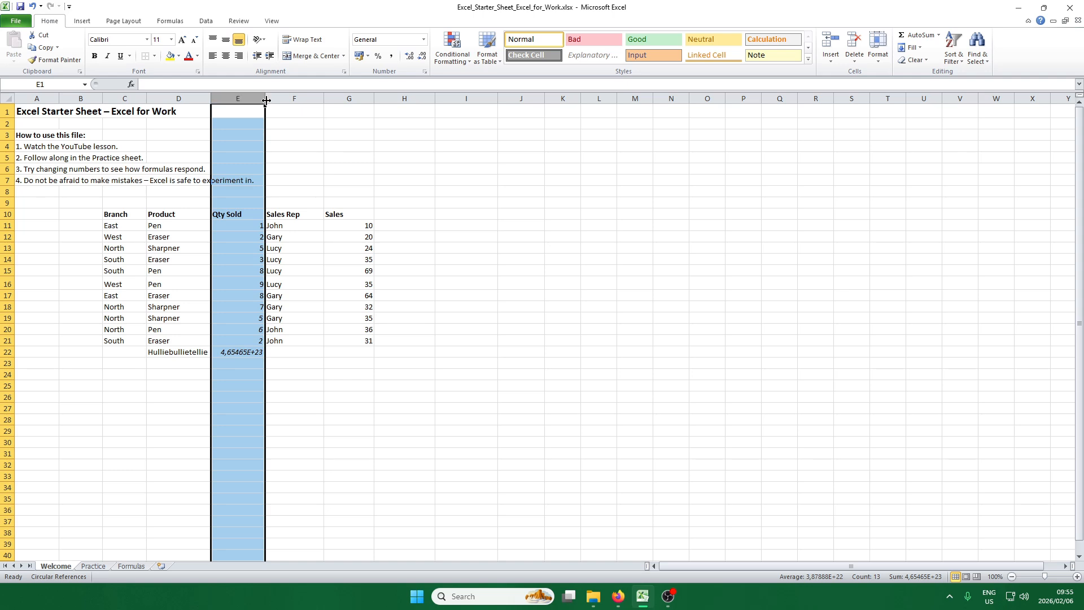
pyautogui.doubleClick(266, 100)
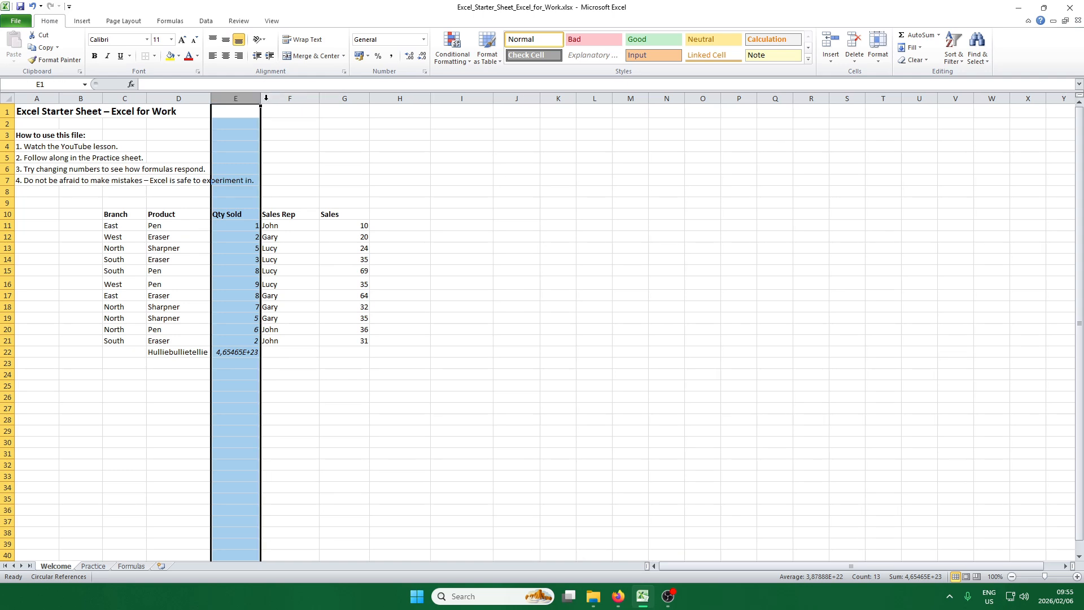
pyautogui.click(266, 98)
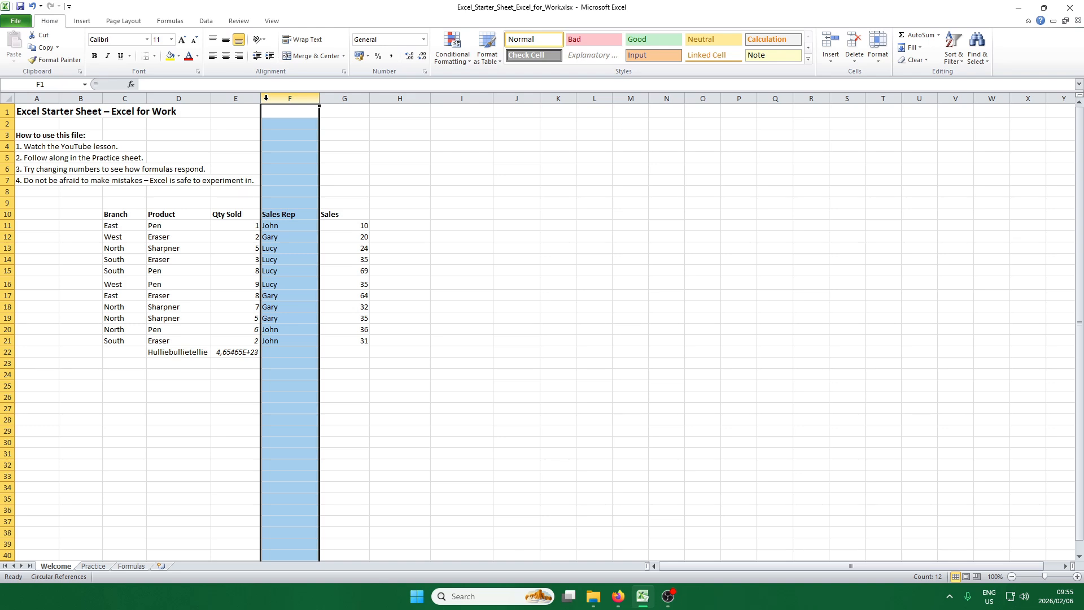
# Clear the test entries from cells D22 and E22 below the table
pyautogui.click(244, 352)
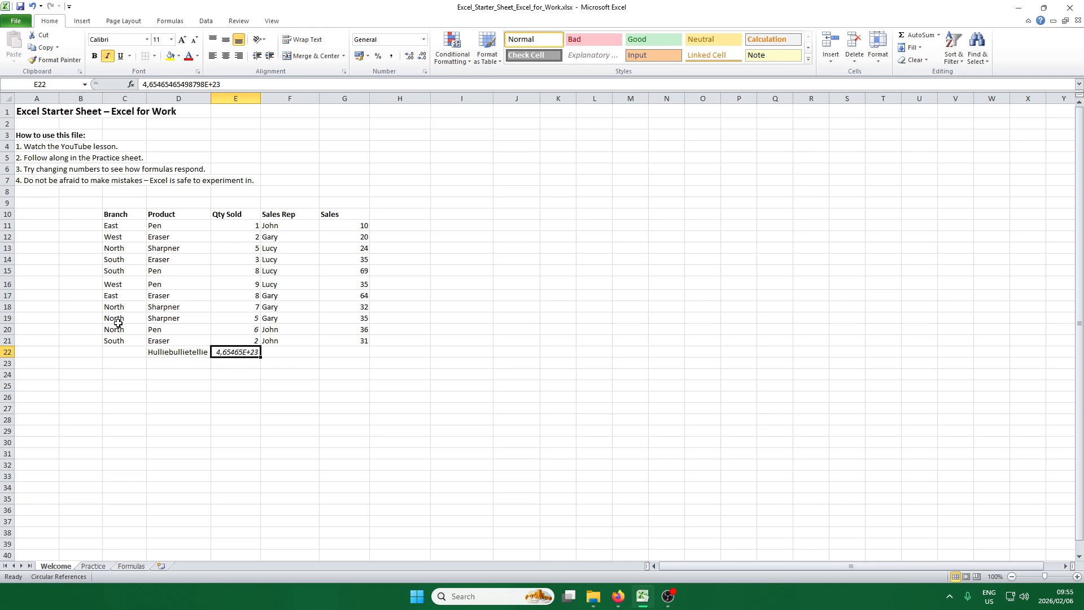
pyautogui.click(190, 353)
pyautogui.press('Delete')
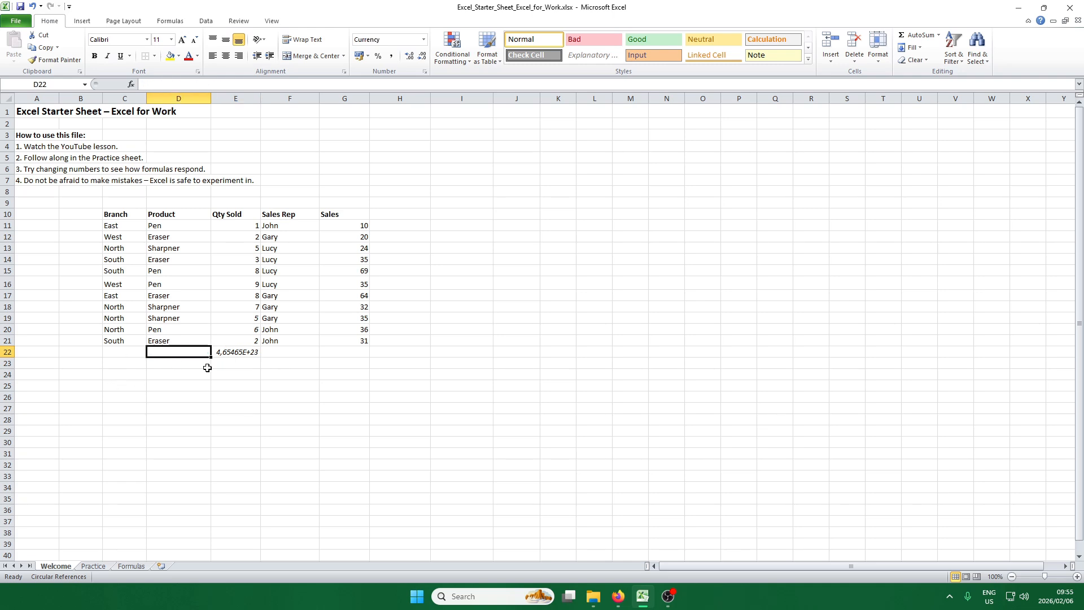
pyautogui.press('Left')
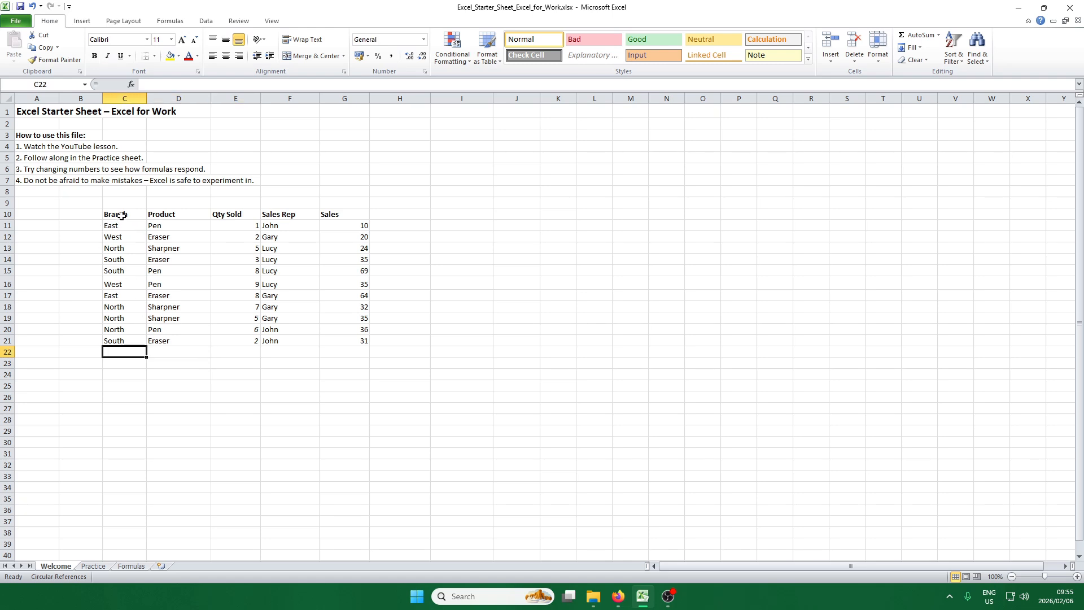
# Apply italic and single underline formatting to the header row C10:G10
pyautogui.moveTo(122, 216); pyautogui.dragTo(336, 218)
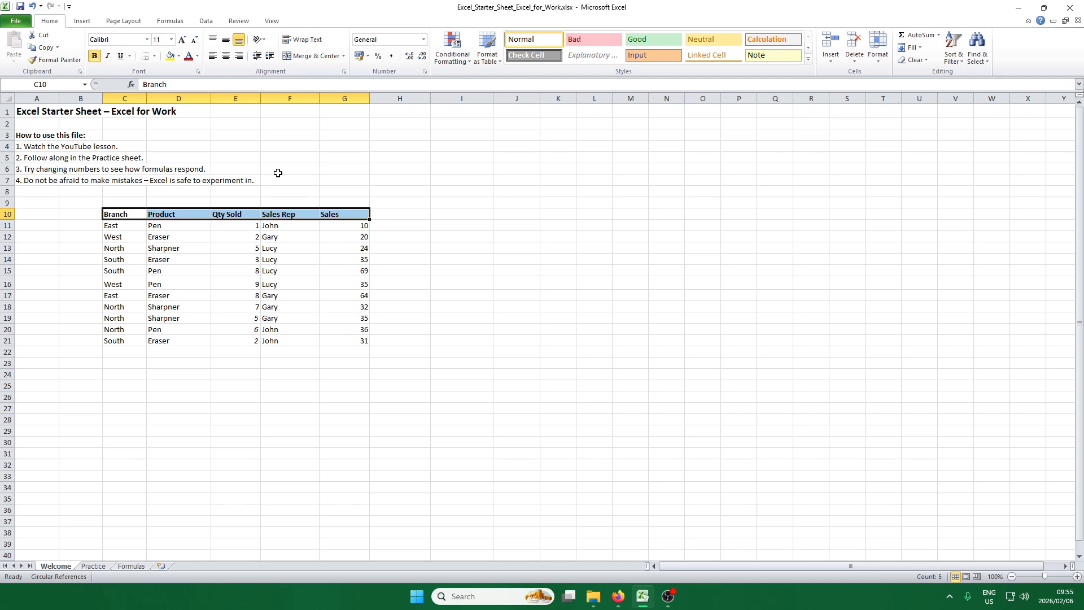
pyautogui.click(107, 57)
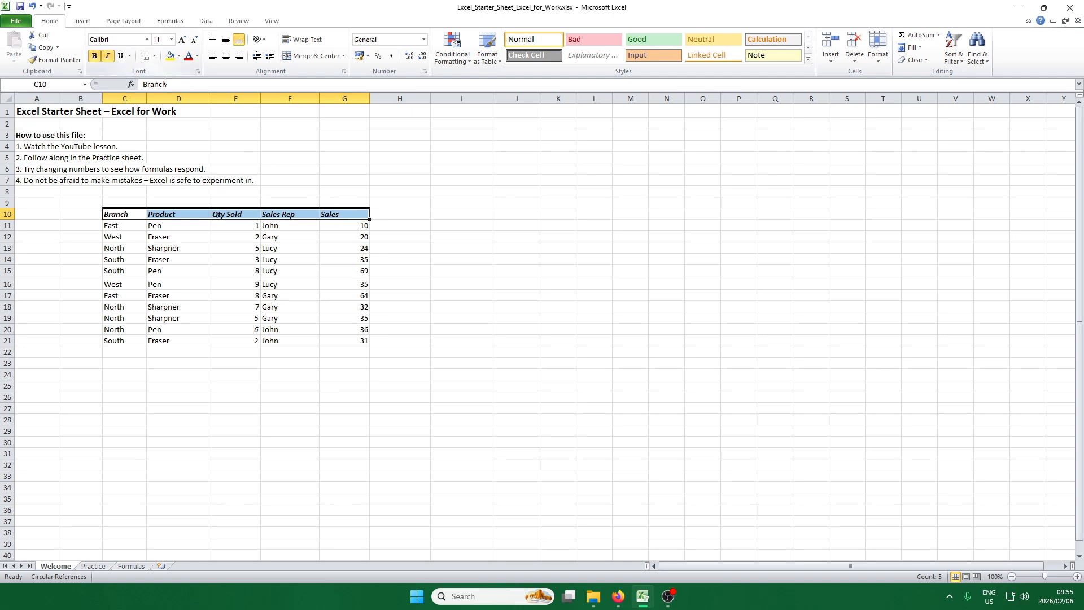
pyautogui.click(120, 56)
pyautogui.click(423, 303)
# Apply a double underline to the header row C10:G10
pyautogui.moveTo(143, 215); pyautogui.dragTo(347, 215)
pyautogui.click(130, 55)
pyautogui.click(151, 82)
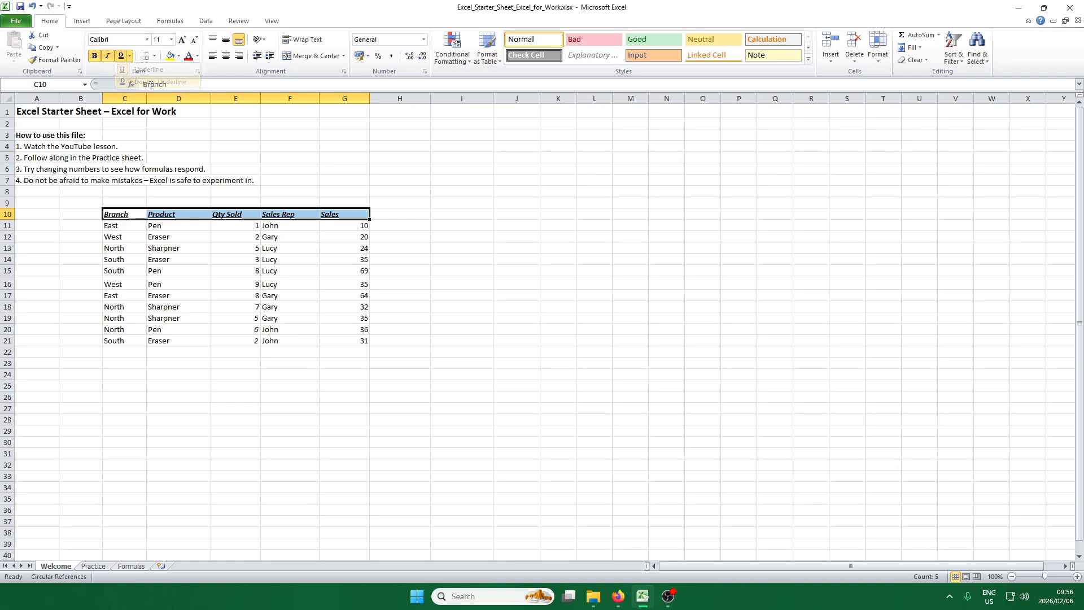
pyautogui.click(398, 261)
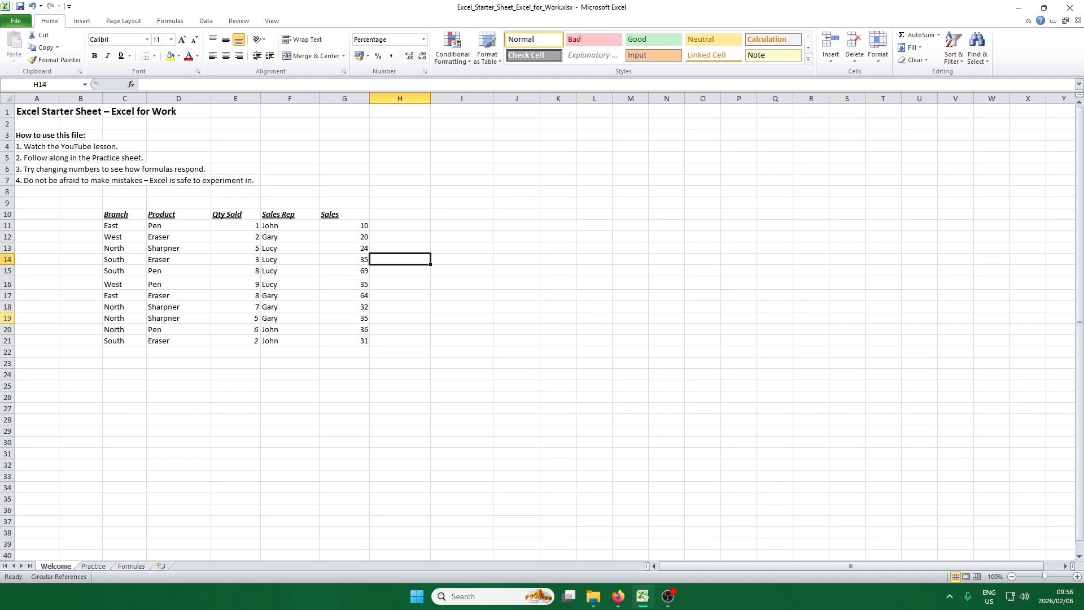
# Remove the italic and underline formatting from the header row C10:G10 and reset the underline style to single
pyautogui.scroll(-1, 542, 331)
pyautogui.scroll(1, 541, 331)
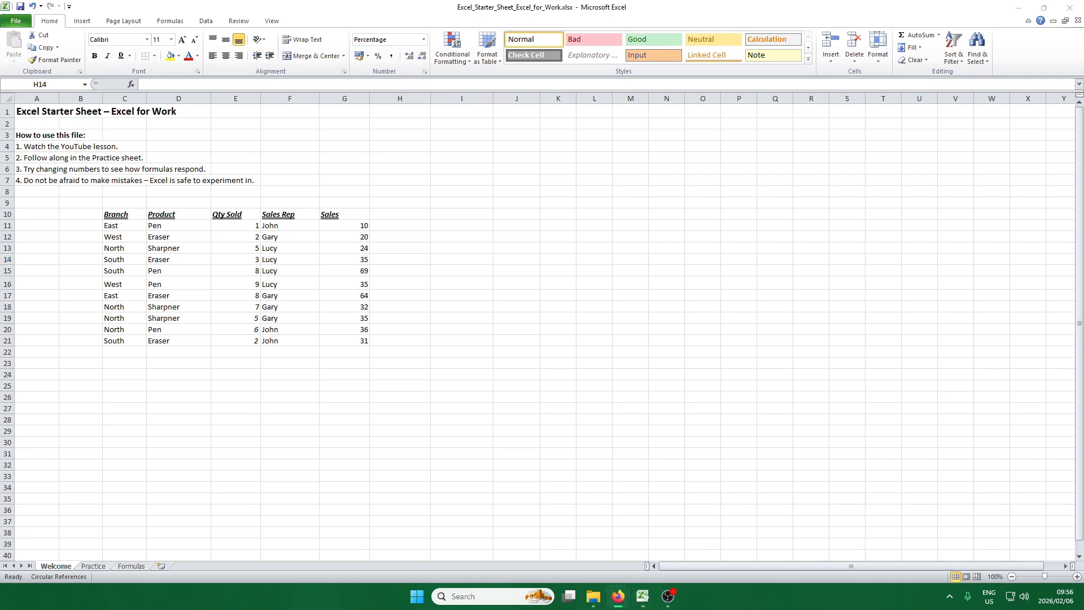
pyautogui.hotkey('alt', 'Tab')
pyautogui.click(131, 216)
pyautogui.moveTo(131, 216); pyautogui.dragTo(345, 215)
pyautogui.click(107, 56)
pyautogui.click(120, 56)
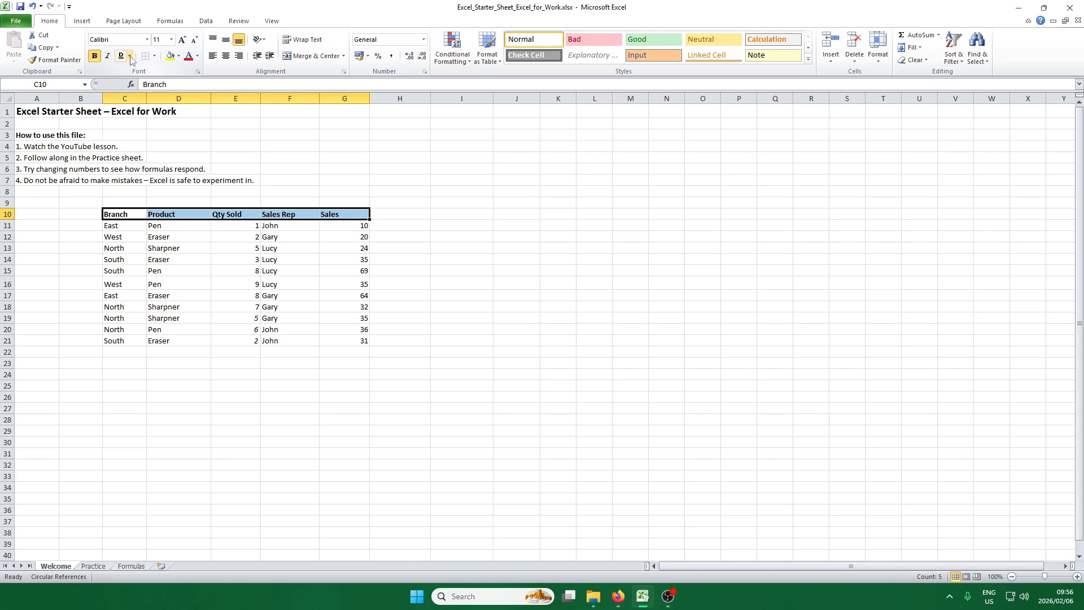
pyautogui.click(130, 56)
pyautogui.click(141, 69)
pyautogui.click(120, 56)
pyautogui.click(419, 224)
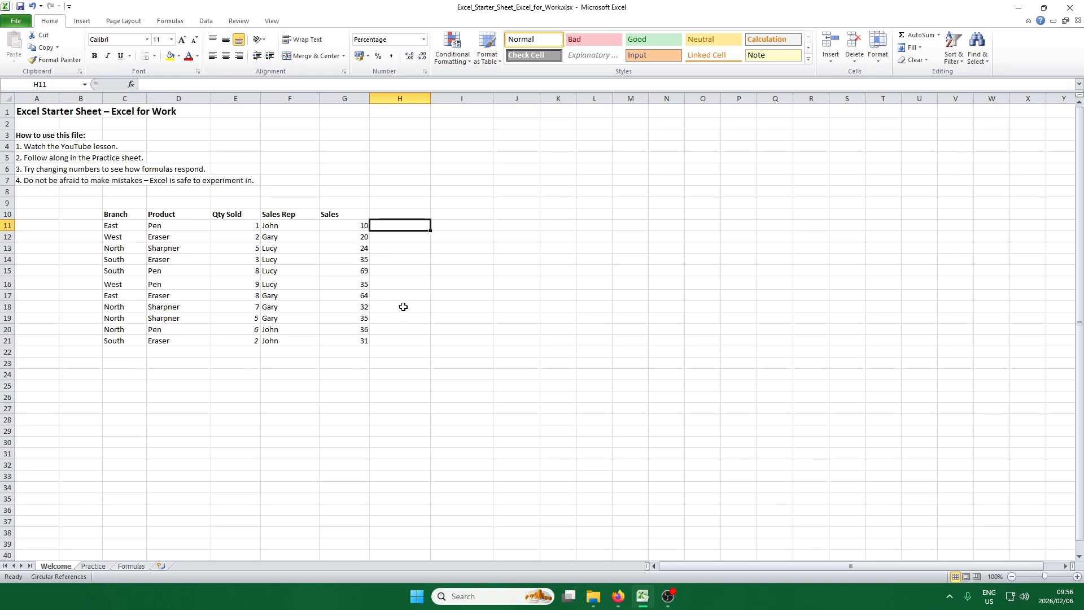
pyautogui.click(132, 213)
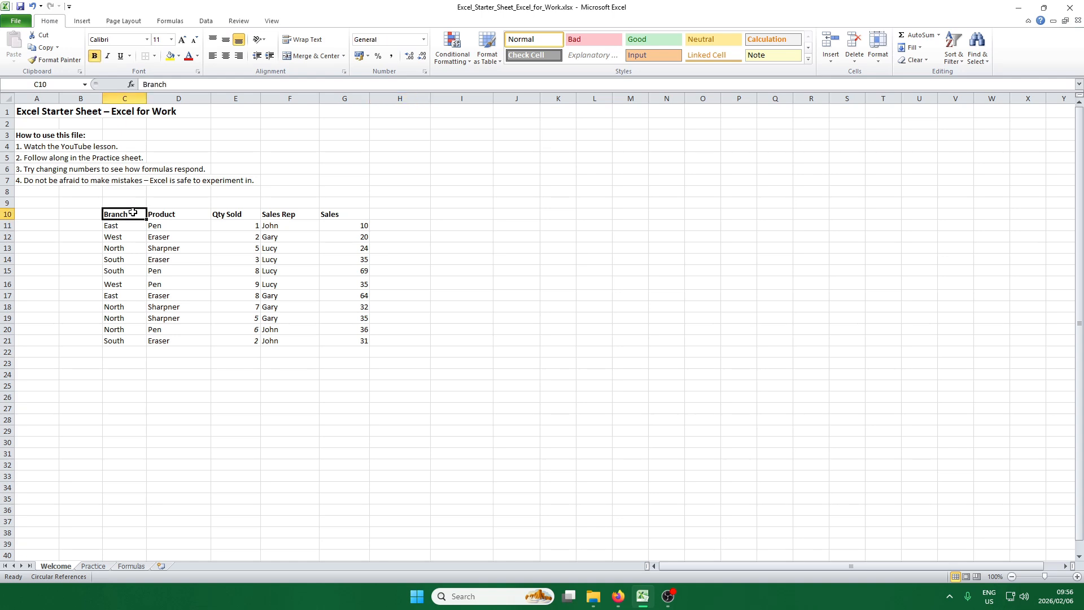
pyautogui.click(173, 214)
pyautogui.click(225, 212)
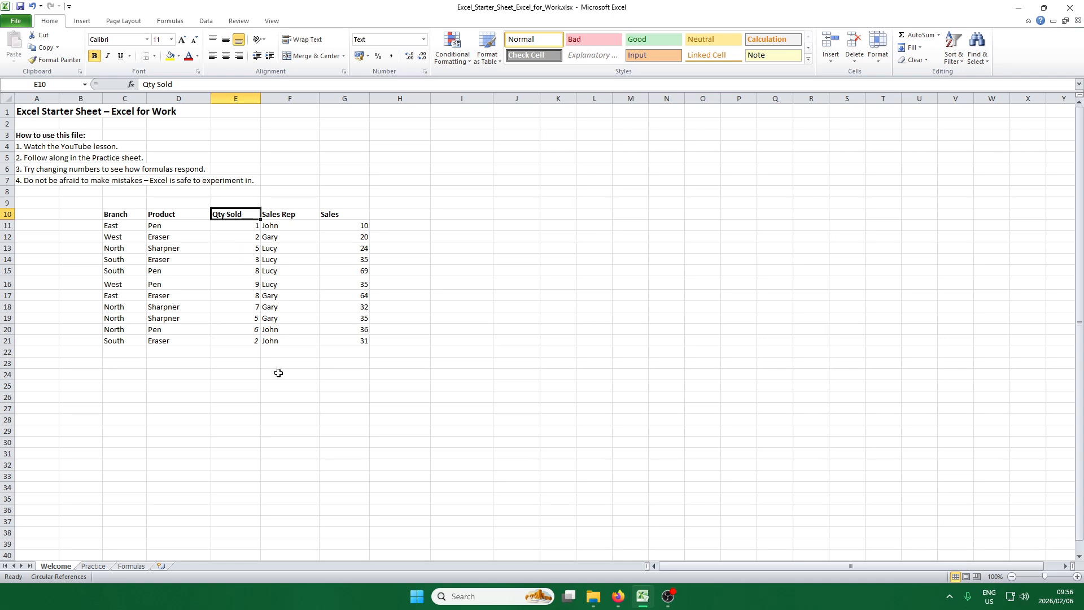
# Enter the long test string "jasdhfjkahsuehrwuireuiwy" in cell D22 and auto-fit column D to it
pyautogui.click(194, 352)
pyautogui.write('jasdhfjkahsuehrwuireuiwy')
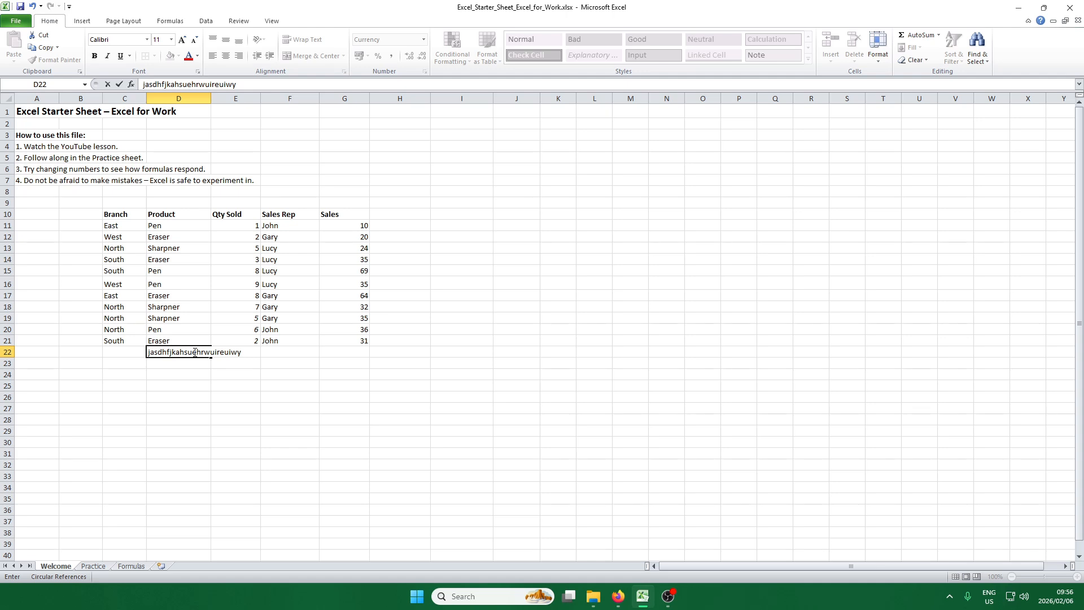
pyautogui.click(294, 420)
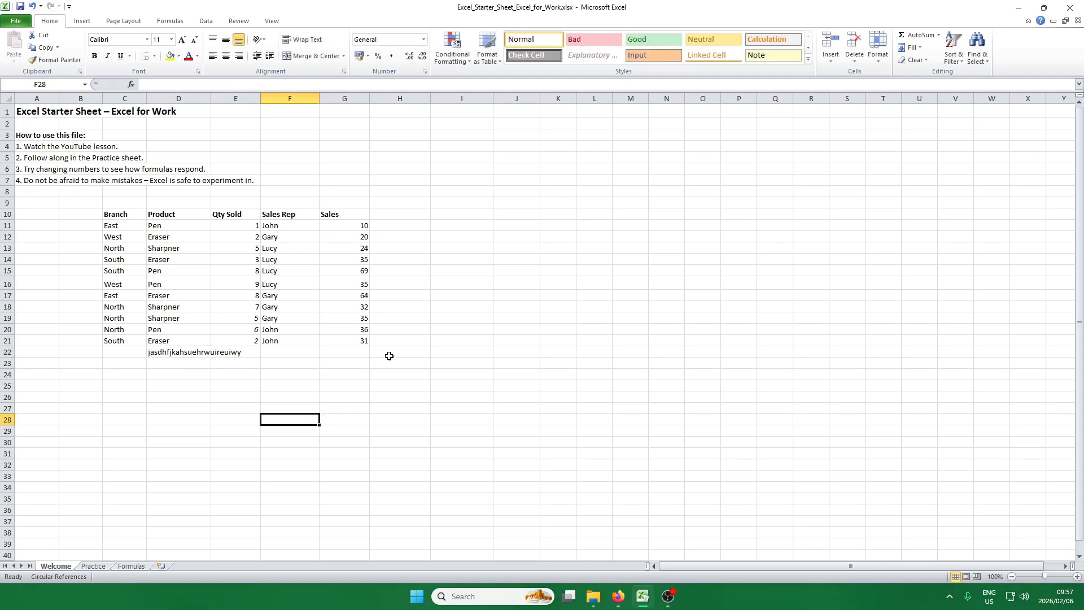
pyautogui.doubleClick(212, 99)
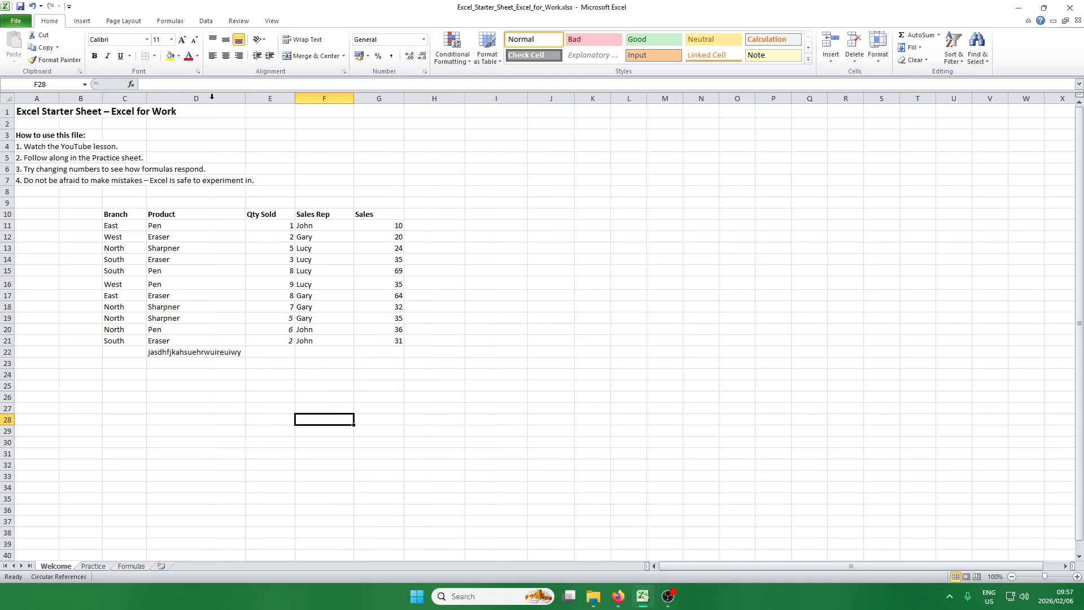
# Clear the test string from D22, auto-fit column D to the product data, and widen it slightly
pyautogui.click(221, 358)
pyautogui.press('Delete')
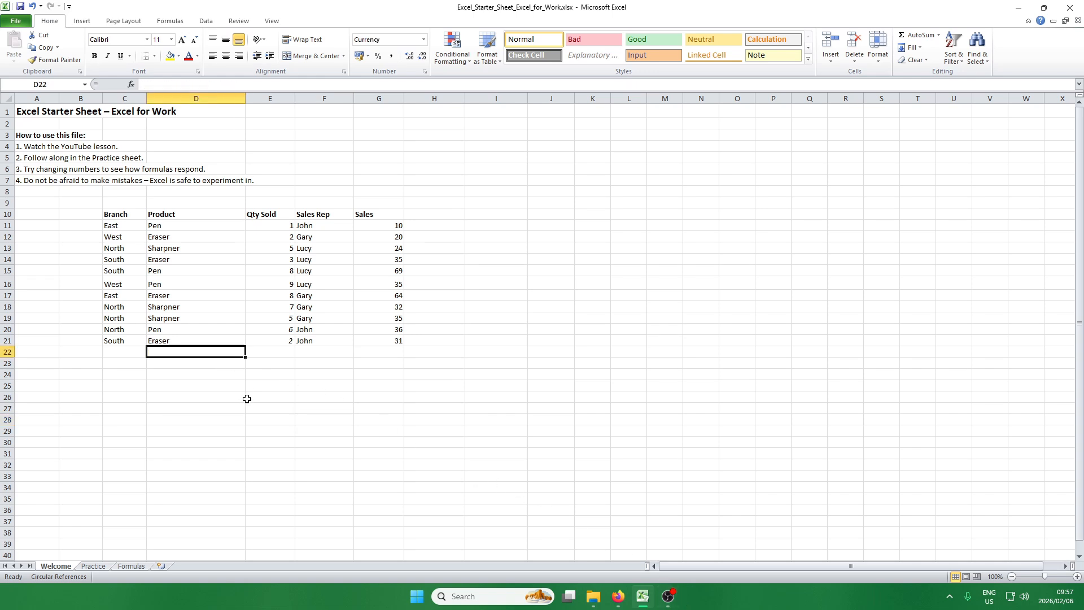
pyautogui.doubleClick(244, 99)
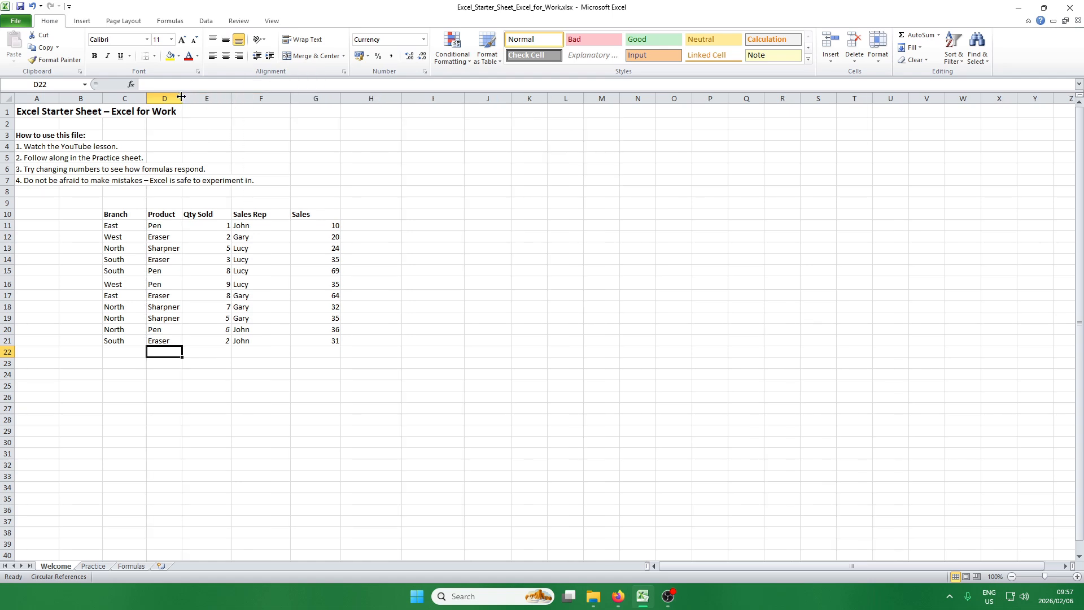
pyautogui.moveTo(181, 97); pyautogui.dragTo(198, 97)
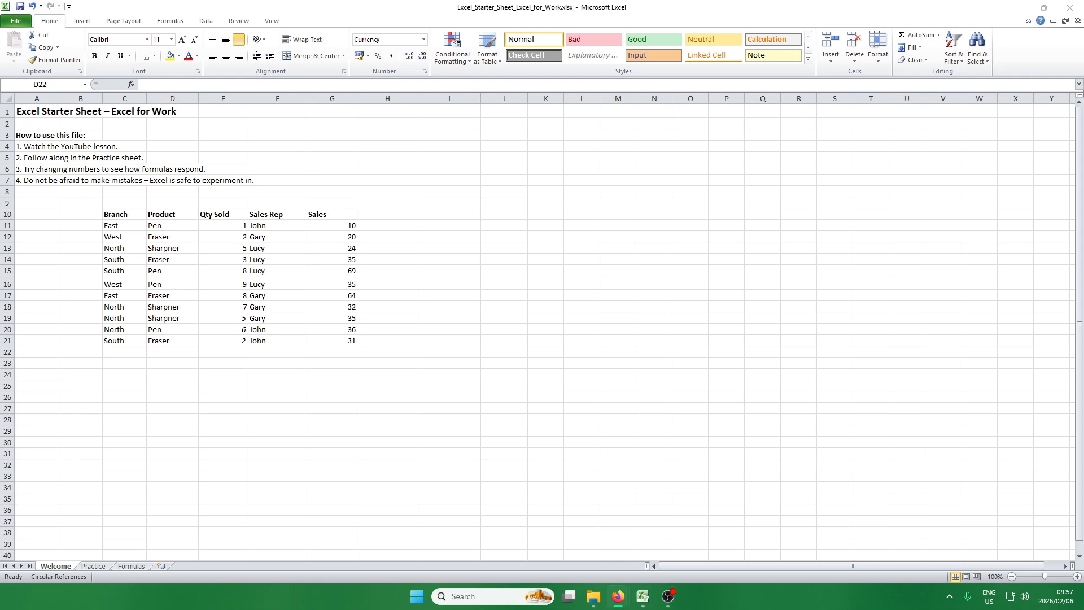
# Apply outside borders around the whole sales table C10:G21
pyautogui.click(478, 320)
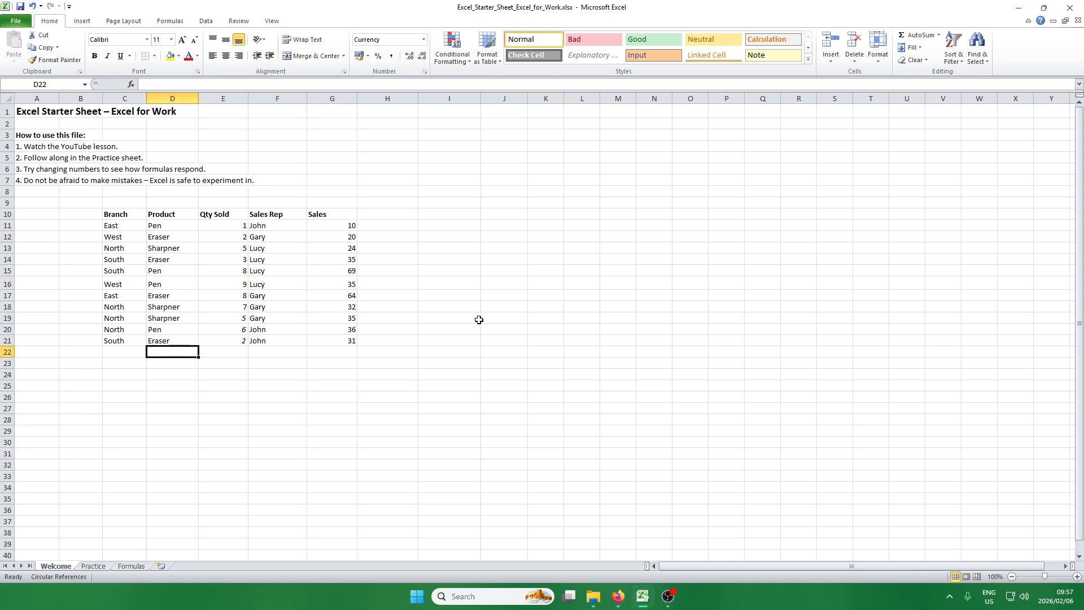
pyautogui.click(385, 383)
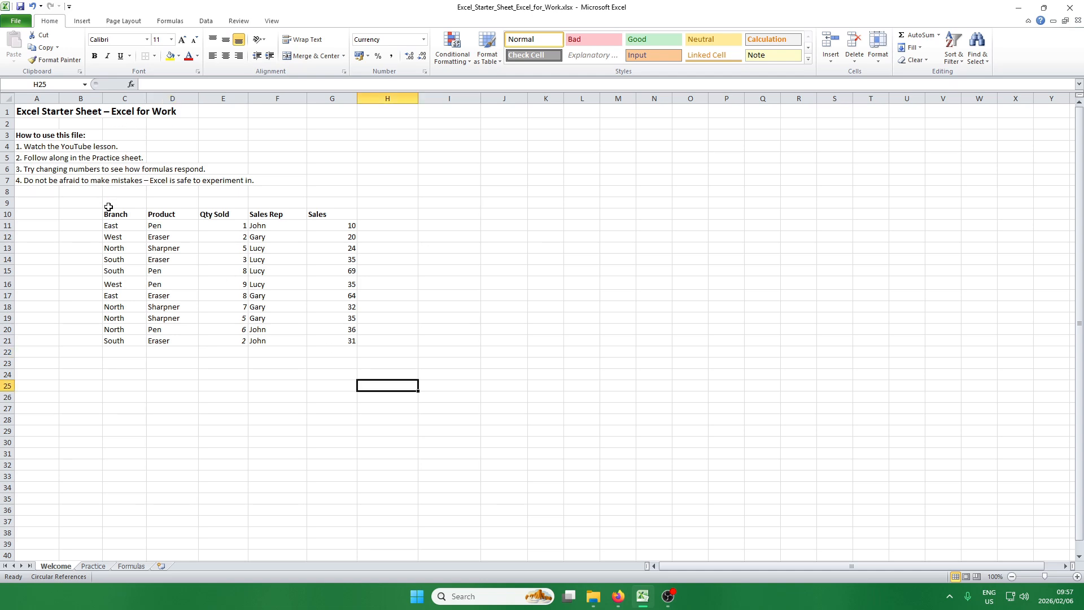
pyautogui.moveTo(114, 214); pyautogui.dragTo(314, 335)
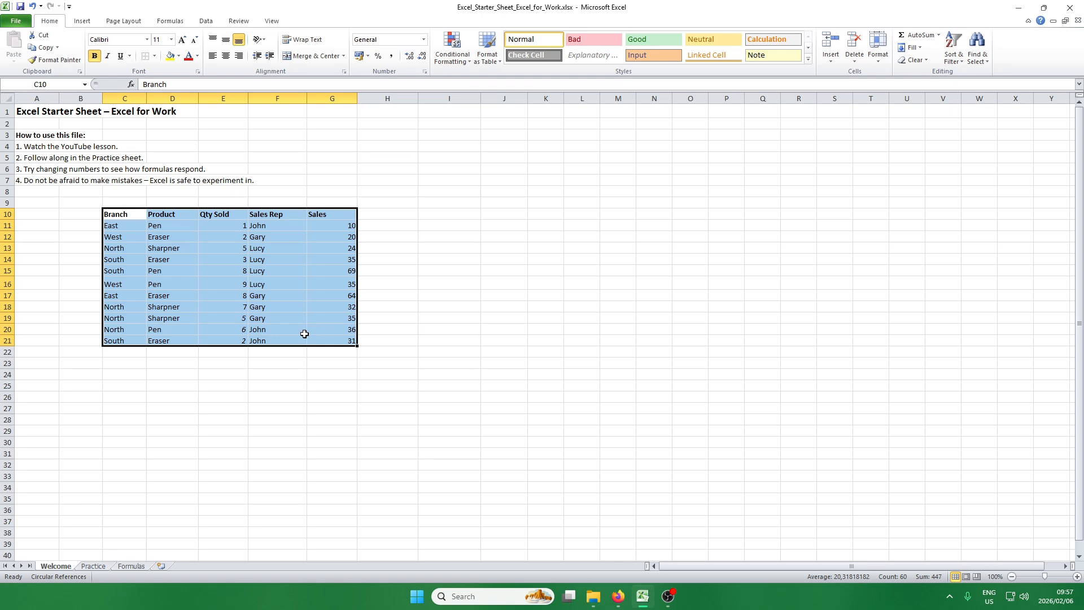
pyautogui.click(155, 56)
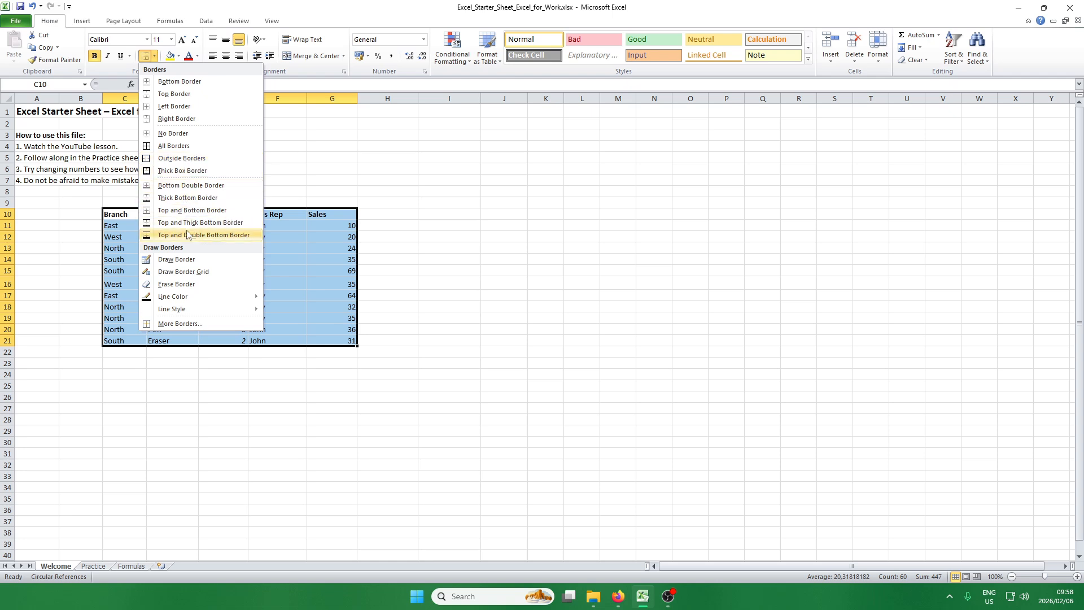
pyautogui.click(214, 161)
pyautogui.click(514, 239)
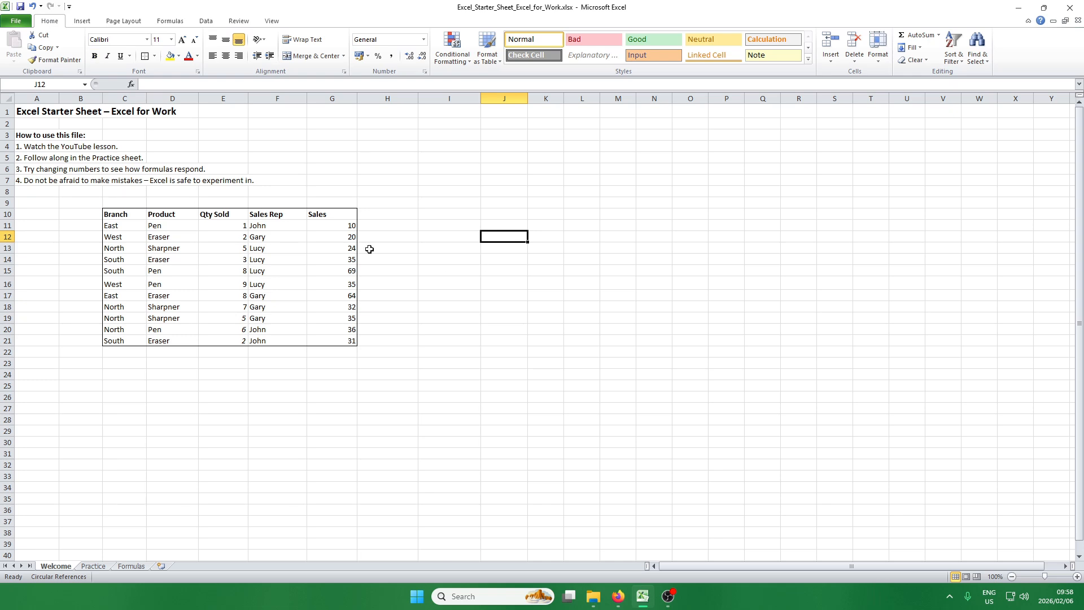
# Apply outside borders to the header row C10:G10
pyautogui.moveTo(136, 214); pyautogui.dragTo(336, 213)
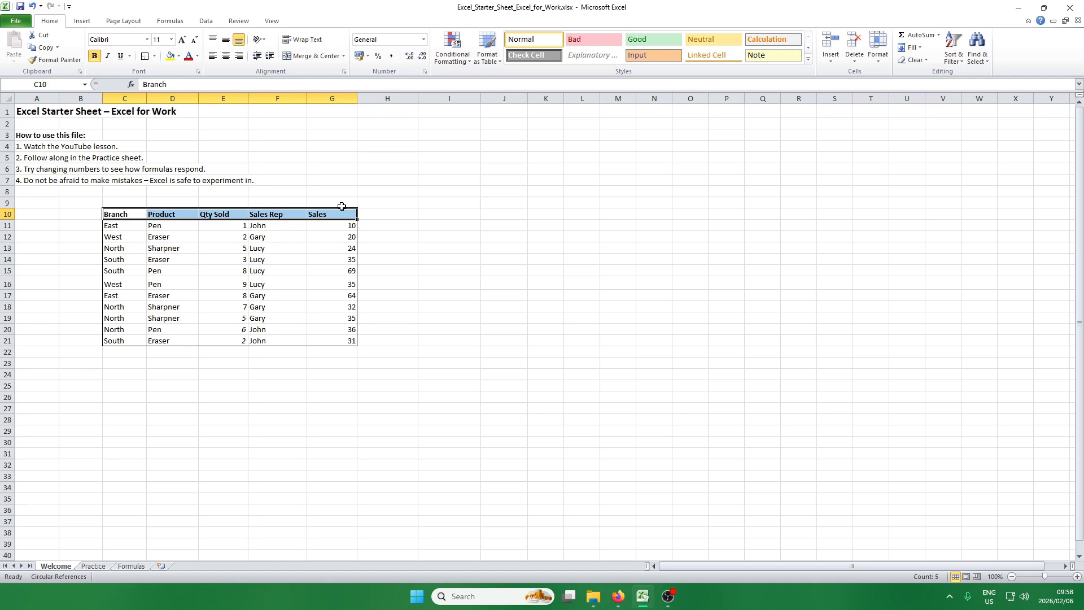
pyautogui.click(146, 57)
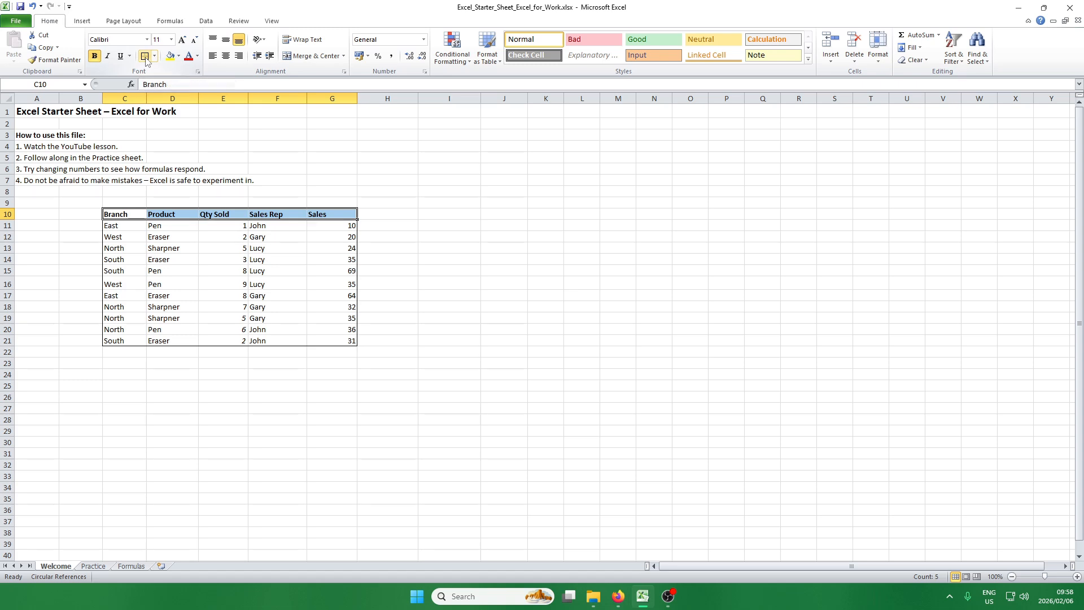
pyautogui.click(422, 270)
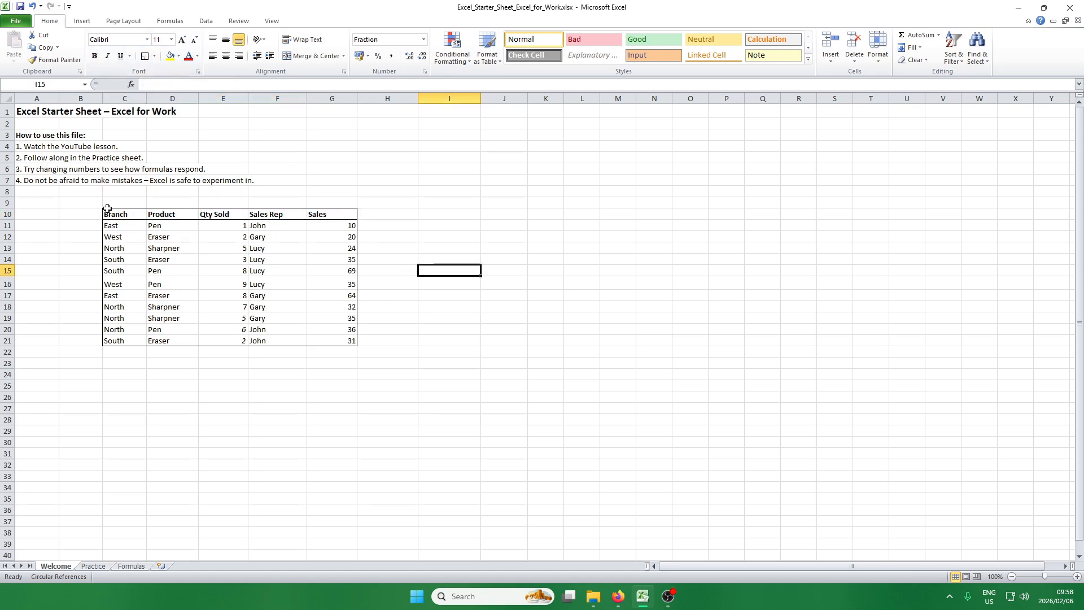
# Apply all borders to the header row C10:G10 so each heading has its own box
pyautogui.moveTo(135, 217); pyautogui.dragTo(327, 217)
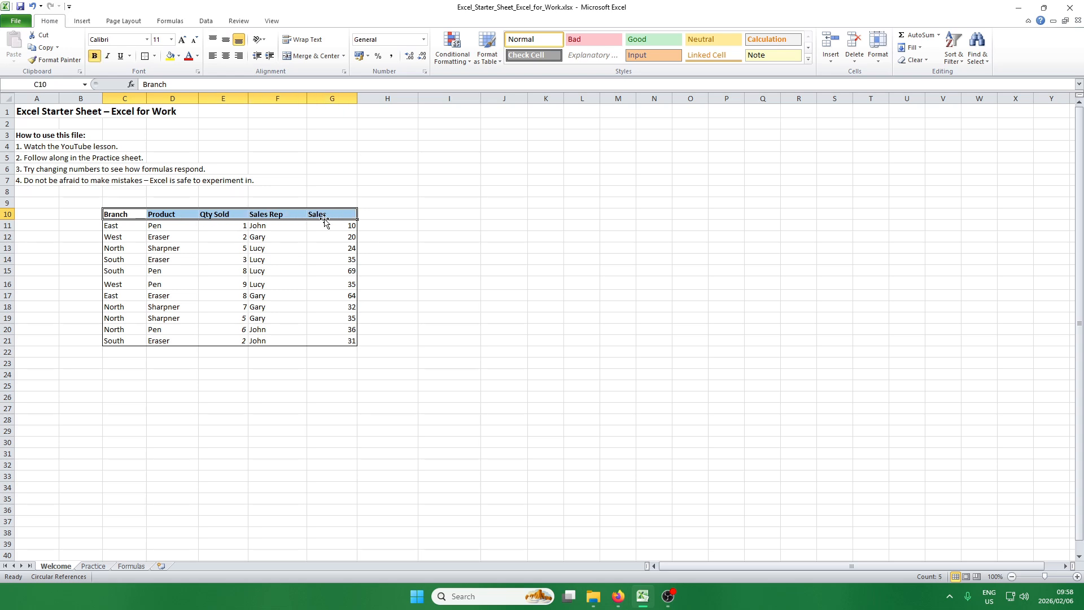
pyautogui.click(154, 56)
pyautogui.click(174, 146)
pyautogui.click(387, 282)
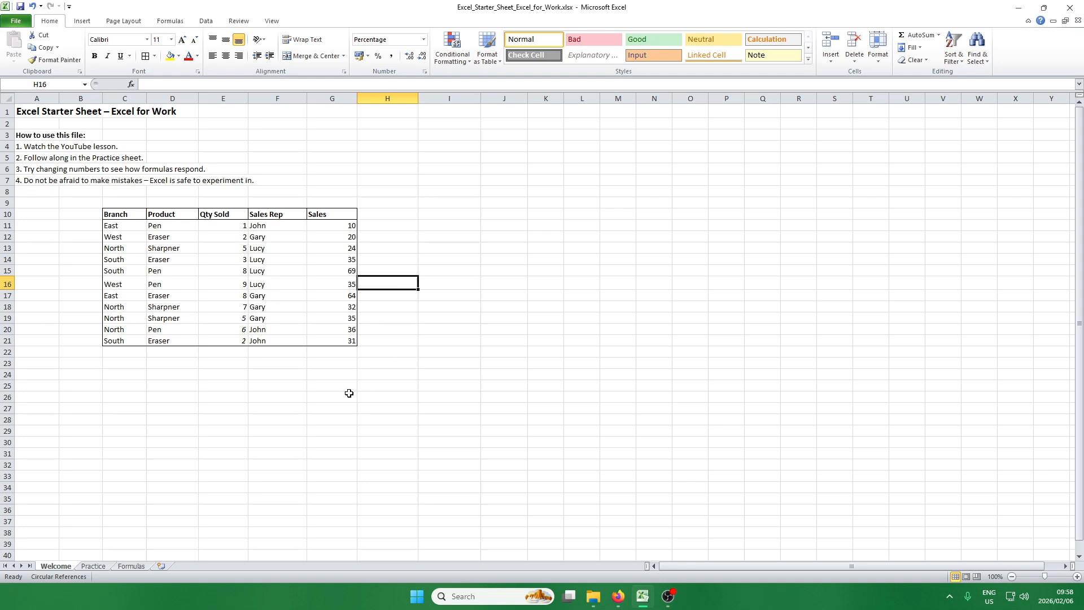
# Reapply outside borders to the header row C10:G10 over its existing cell borders
pyautogui.moveTo(131, 217); pyautogui.dragTo(325, 217)
pyautogui.click(154, 55)
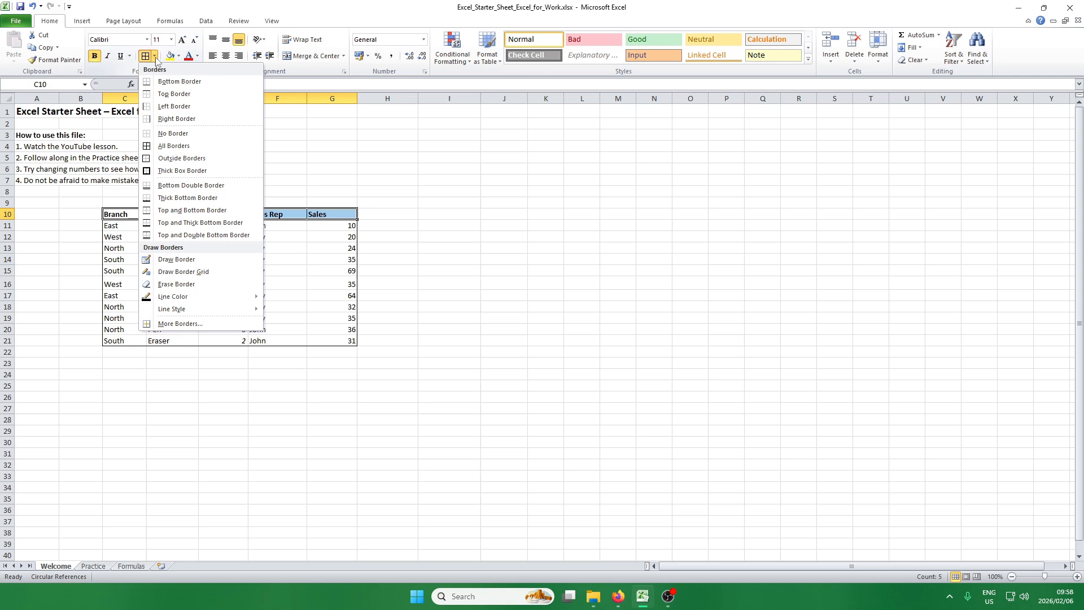
pyautogui.click(164, 159)
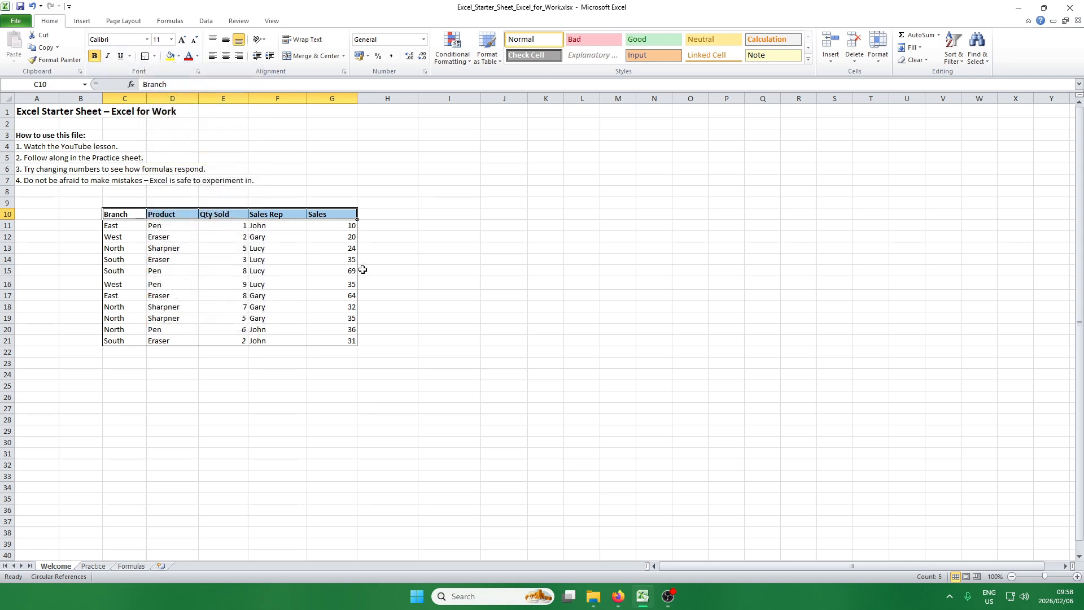
pyautogui.click(433, 294)
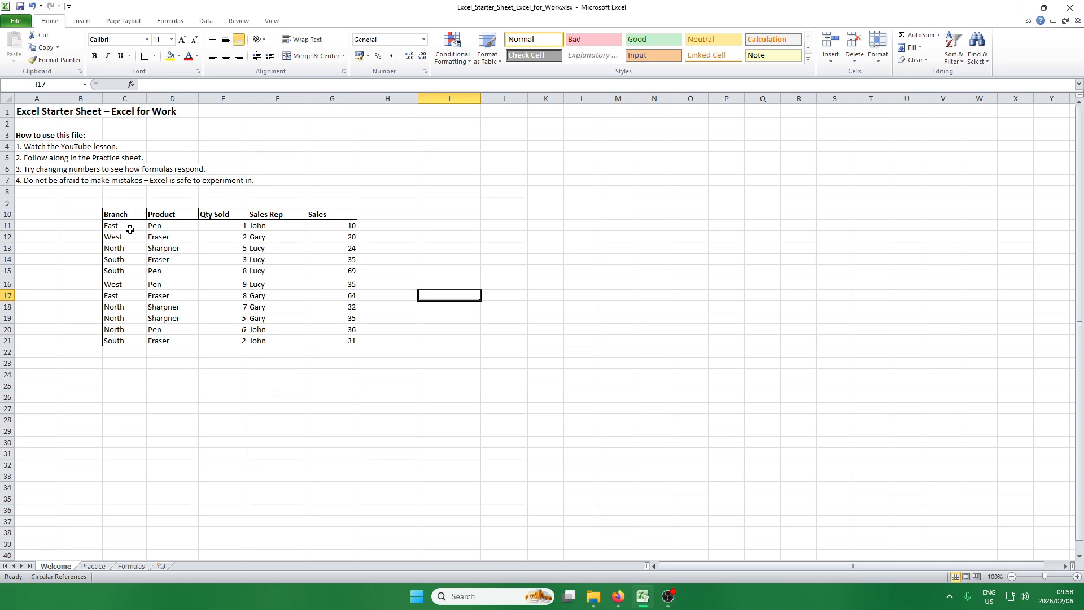
# Try right and centre alignment on the table data C11:G21, ending with left alignment
pyautogui.moveTo(131, 230); pyautogui.dragTo(327, 338)
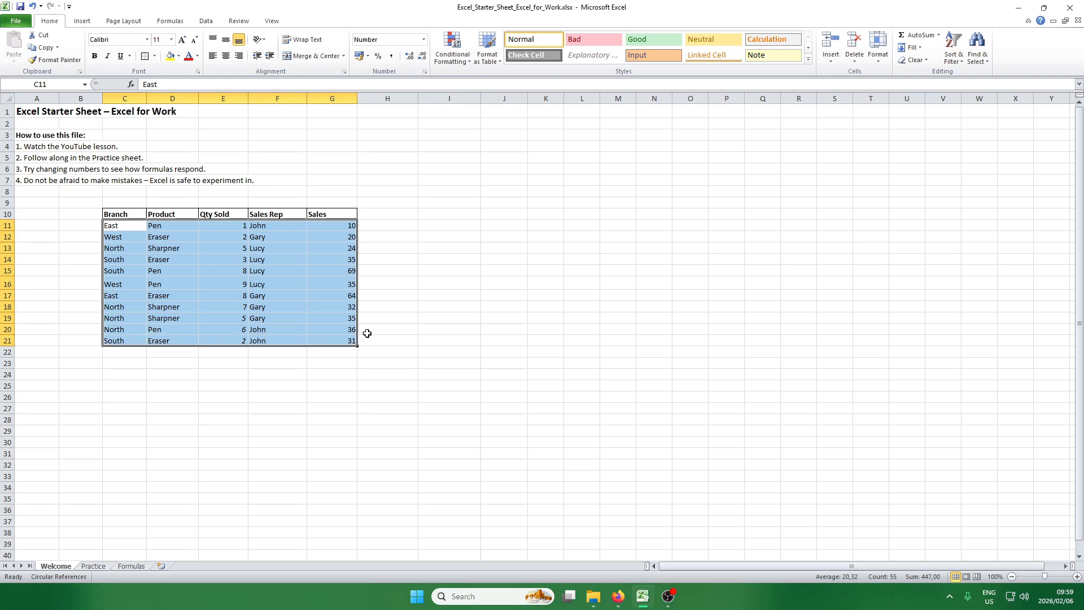
pyautogui.click(239, 56)
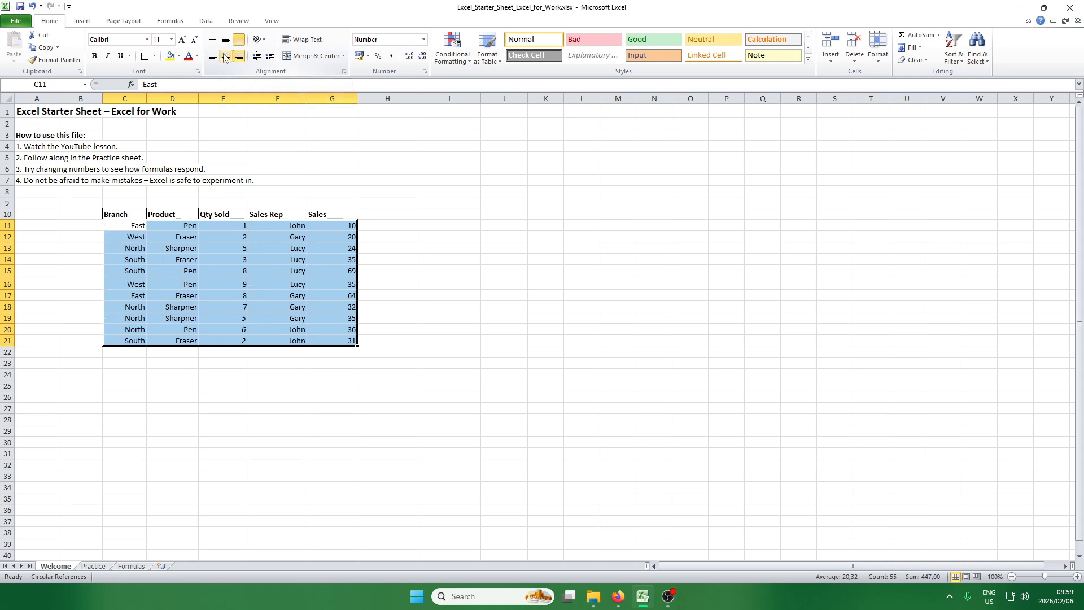
pyautogui.click(225, 56)
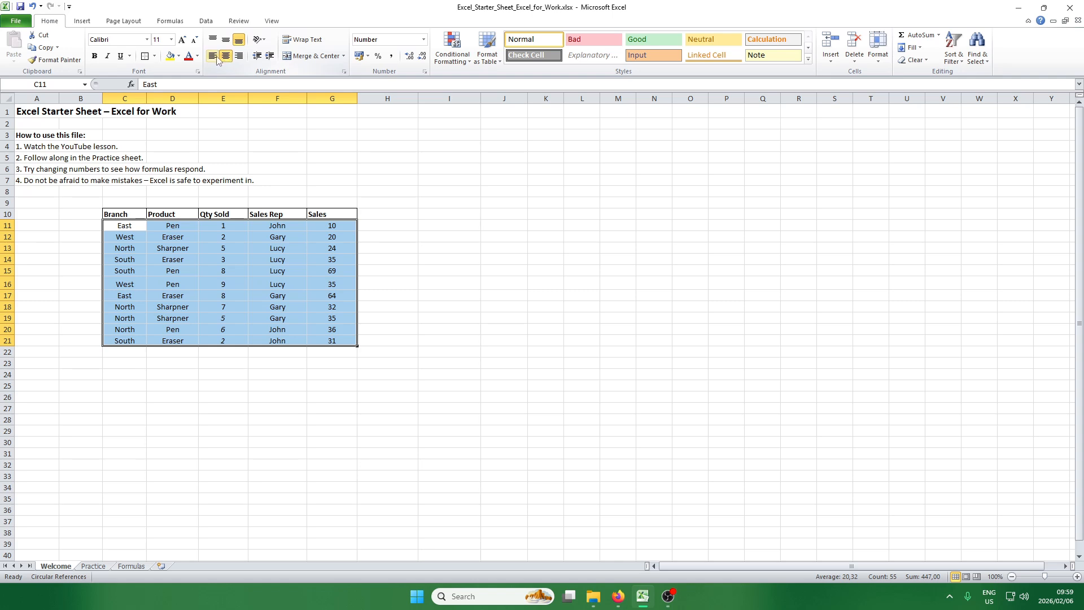
pyautogui.click(213, 56)
# Try middle and top vertical alignment on the table data C11:G21, ending with bottom alignment
pyautogui.click(227, 42)
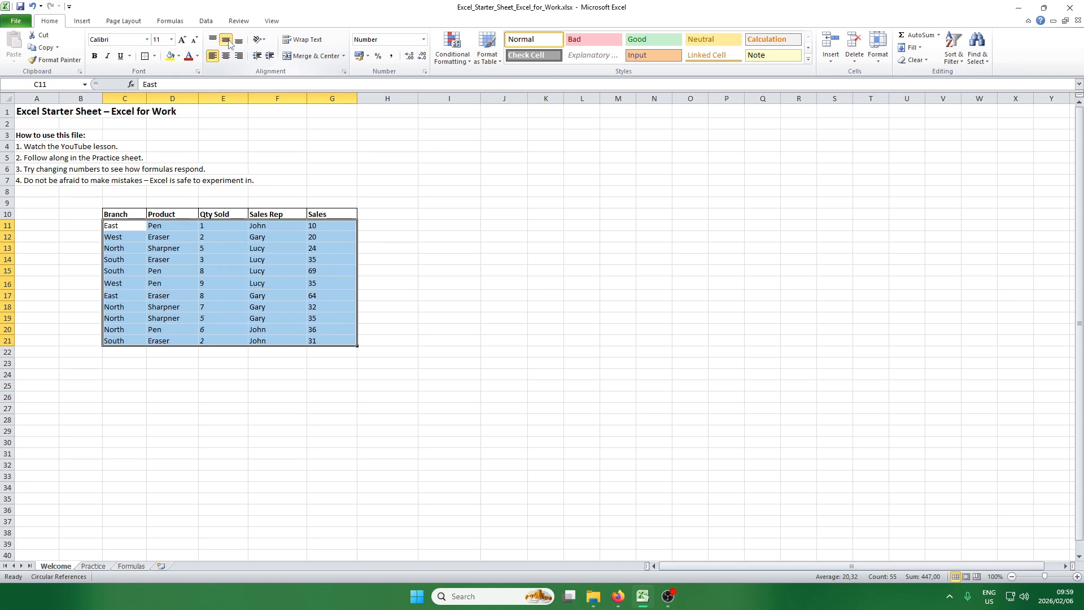
pyautogui.click(238, 40)
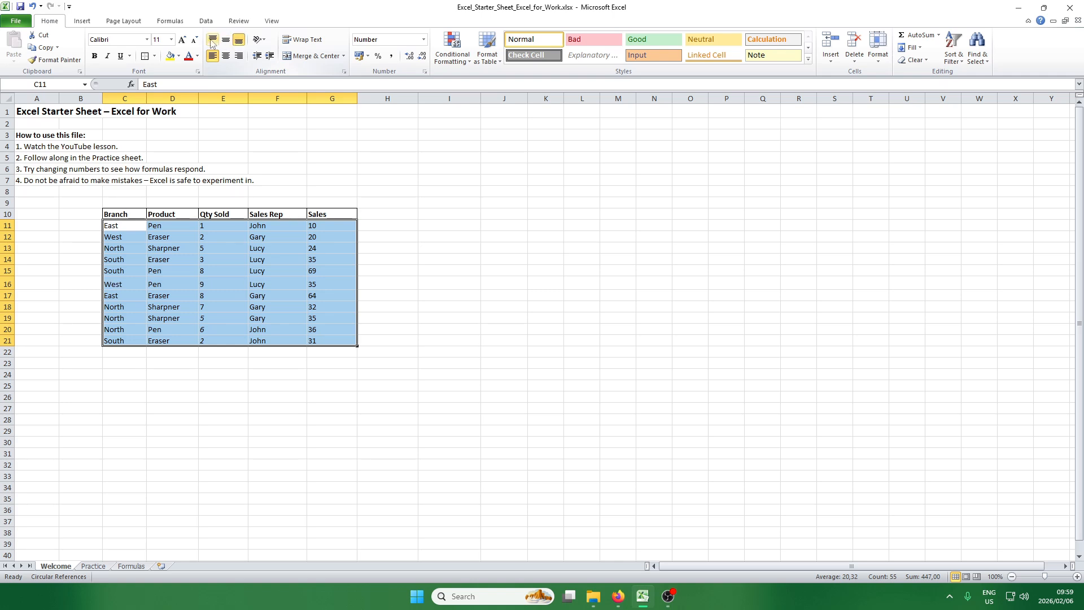
pyautogui.click(213, 41)
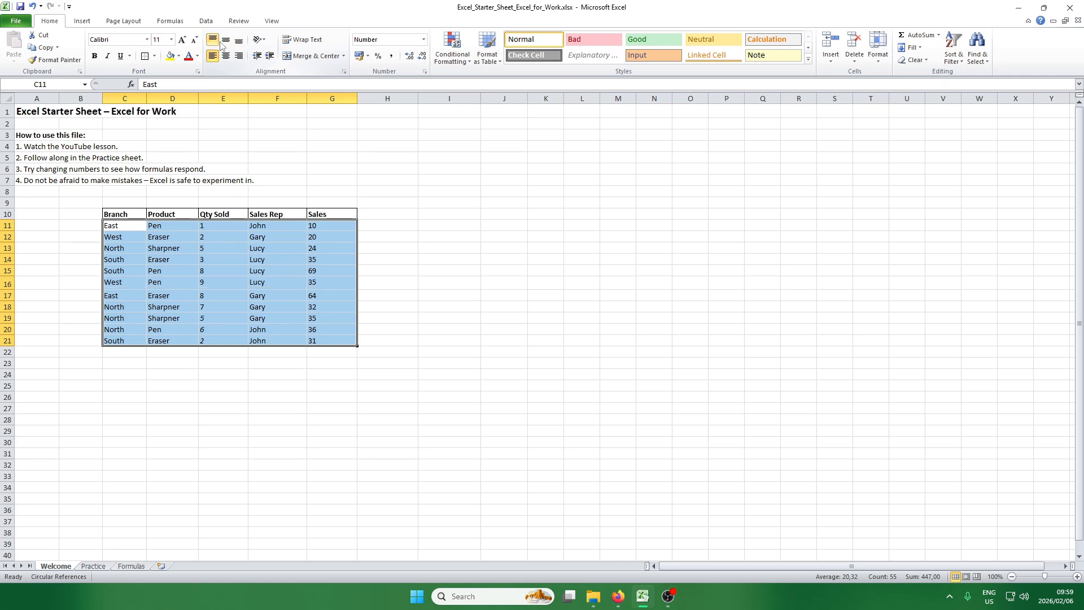
pyautogui.click(227, 43)
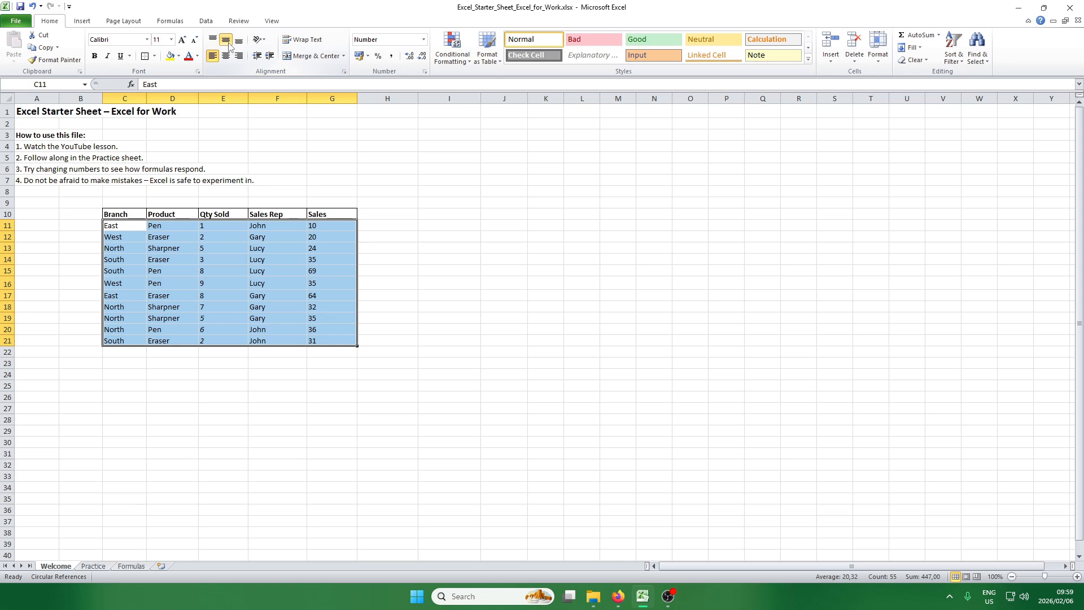
pyautogui.click(239, 40)
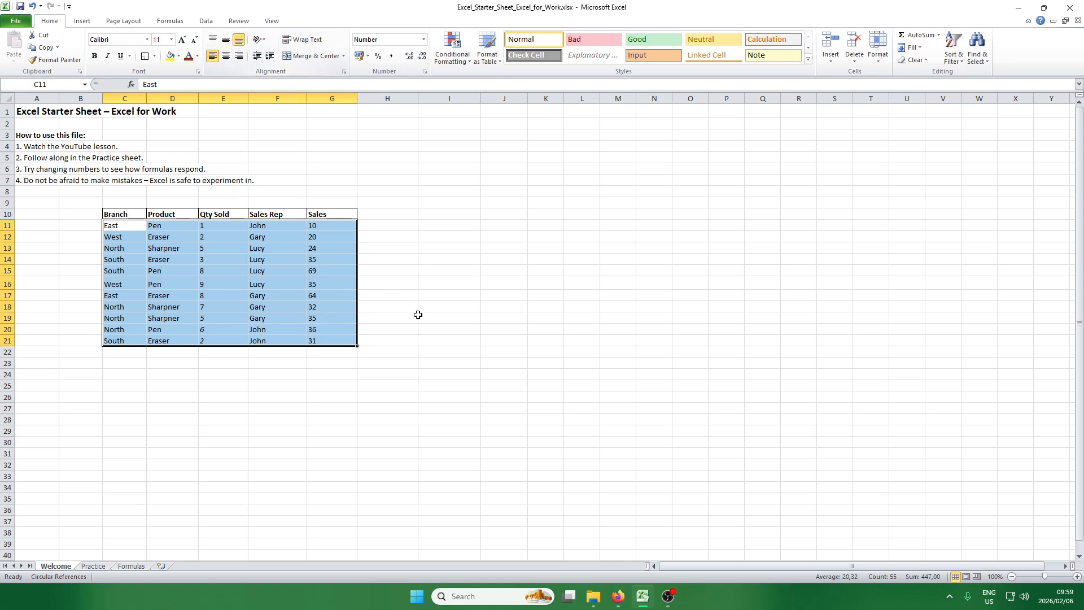
pyautogui.click(415, 270)
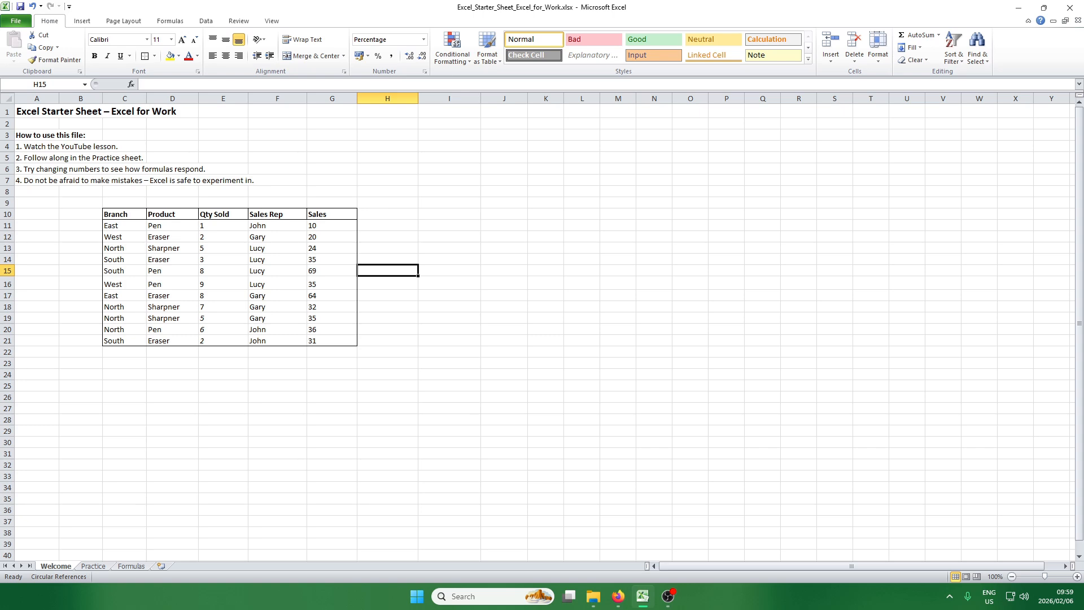
# Fill the header row C10:G10 with the standard light green colour
pyautogui.hotkey('alt', 'Tab')
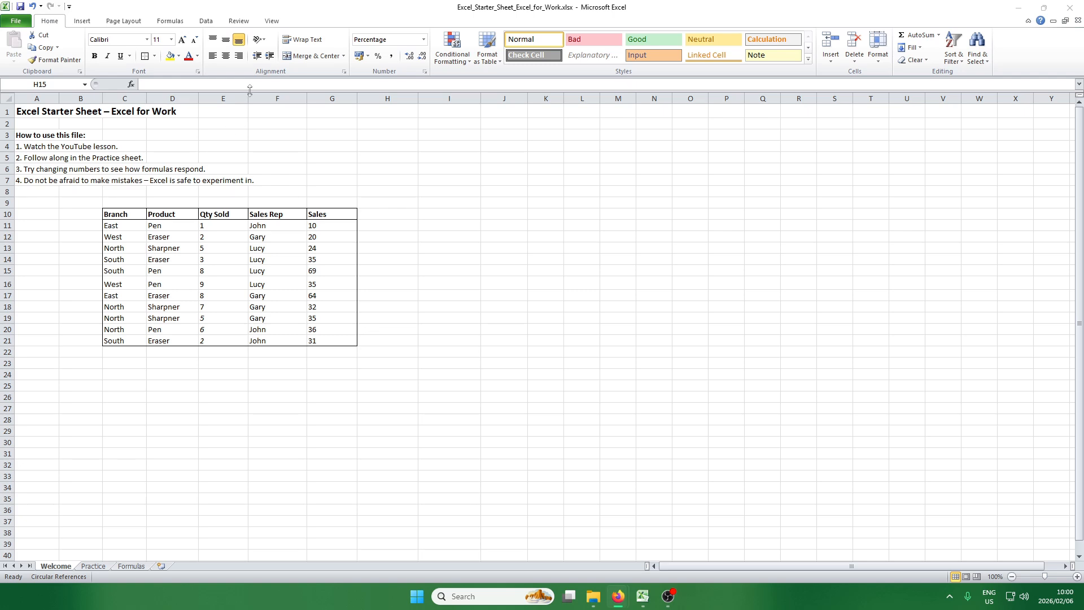
pyautogui.click(409, 263)
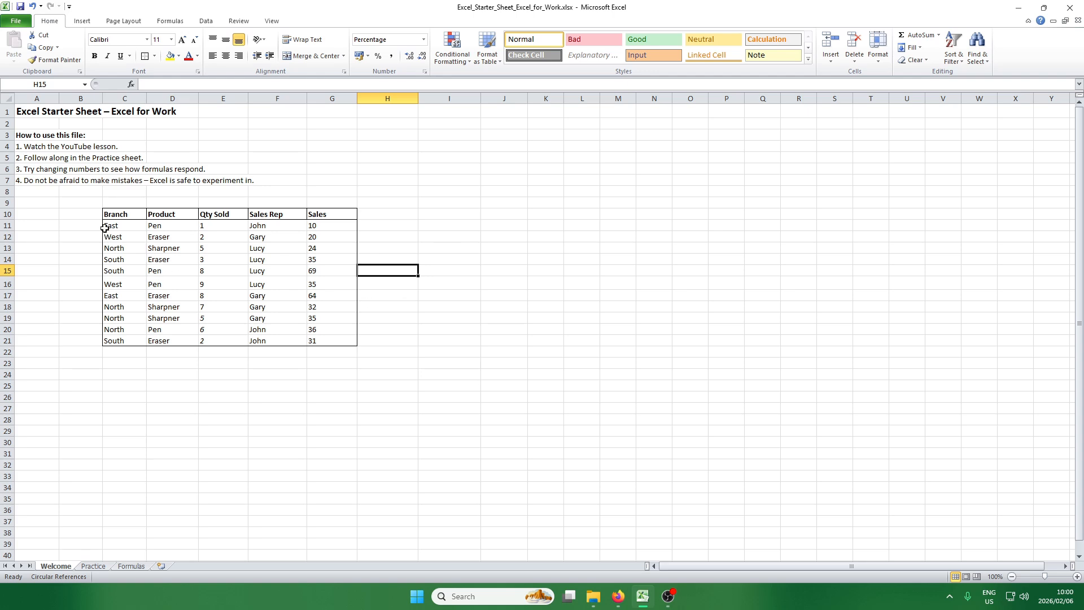
pyautogui.moveTo(108, 215); pyautogui.dragTo(317, 213)
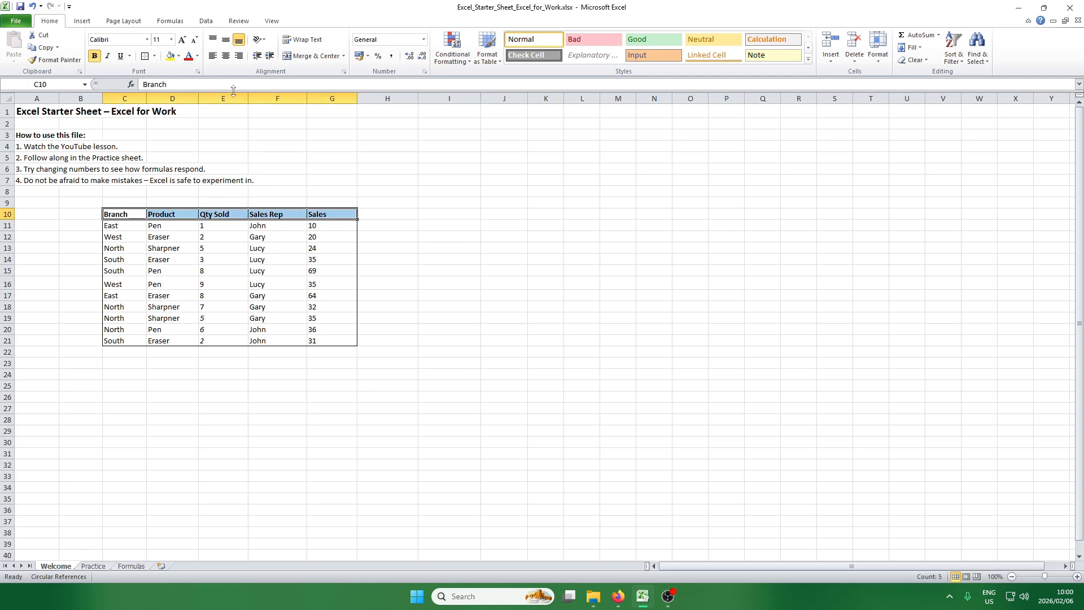
pyautogui.click(178, 56)
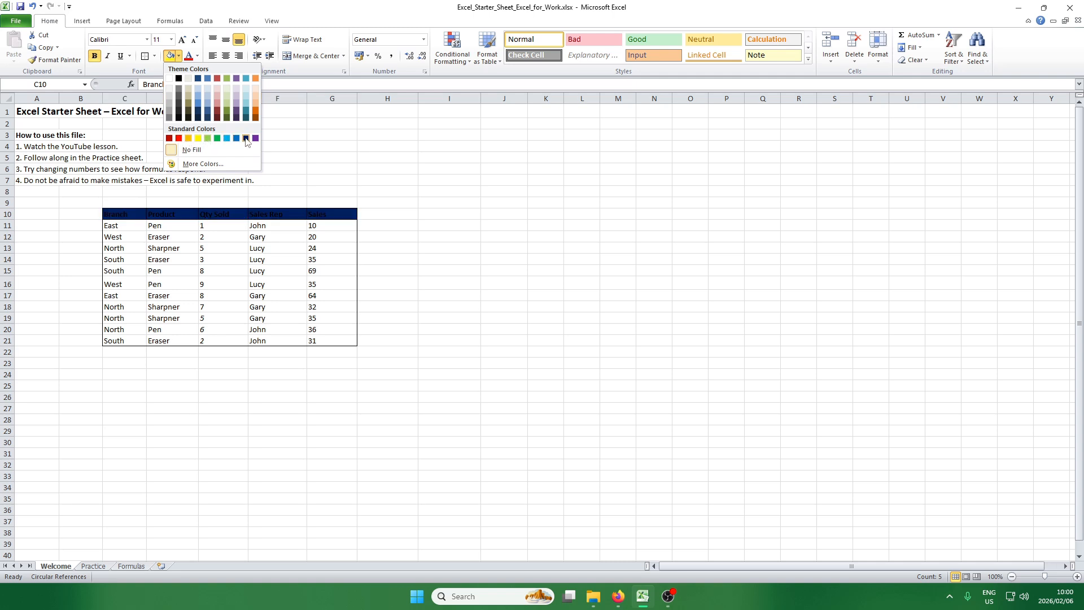
pyautogui.click(207, 138)
pyautogui.click(388, 180)
pyautogui.click(302, 451)
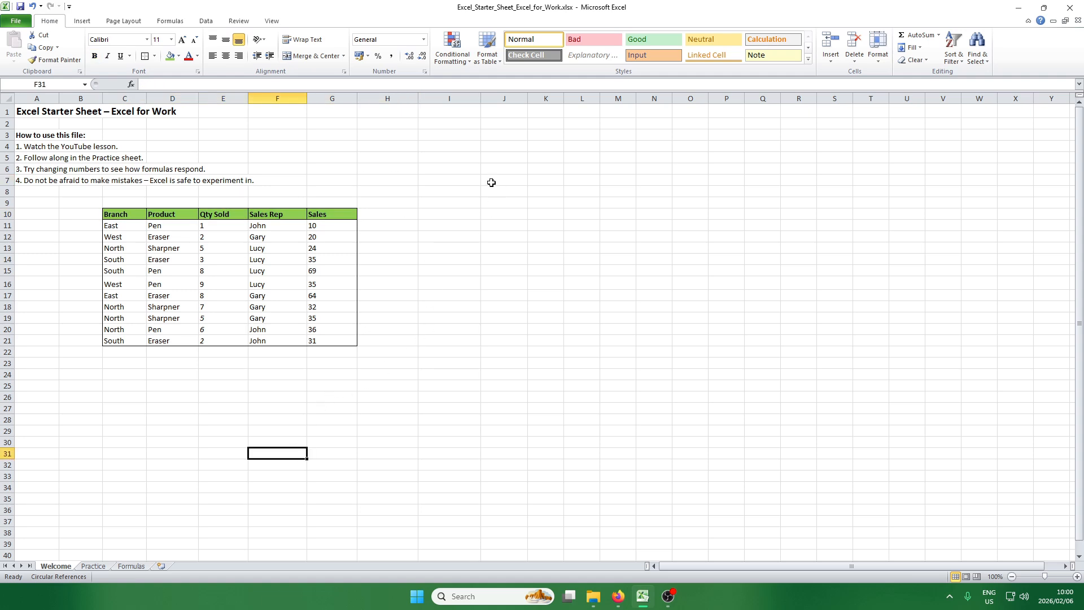
# Preview the standard purple font colour on the product names D11:D21 without applying it
pyautogui.moveTo(179, 225); pyautogui.dragTo(176, 341)
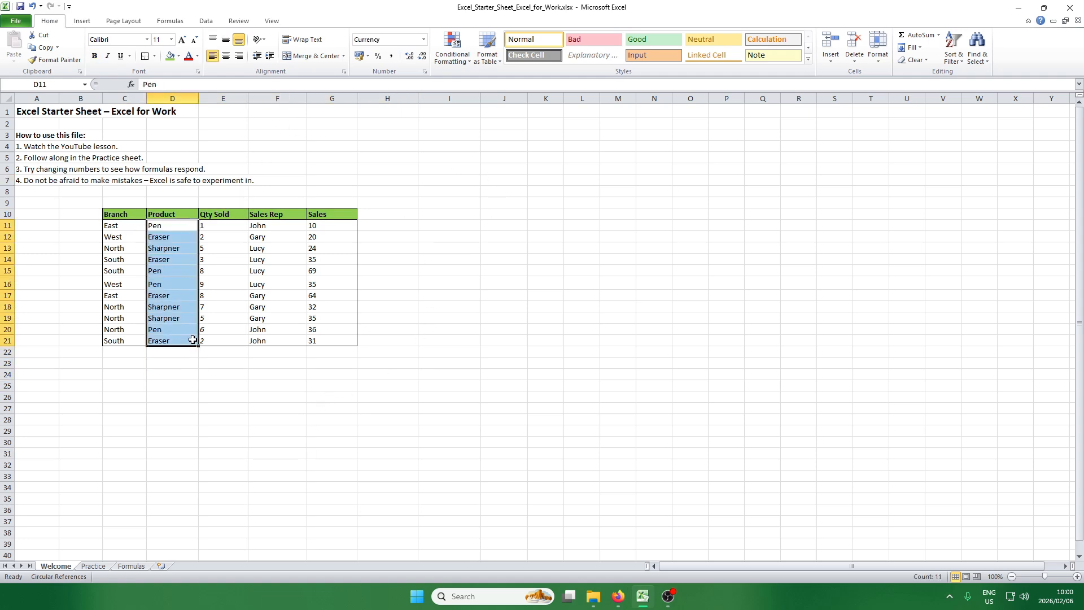
pyautogui.click(197, 56)
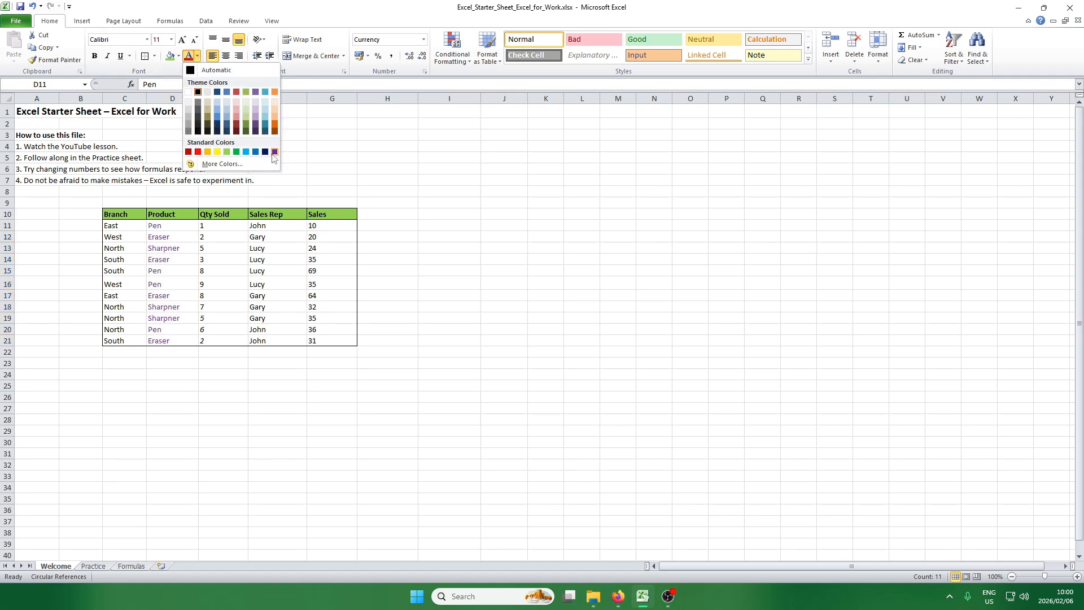
pyautogui.click(395, 165)
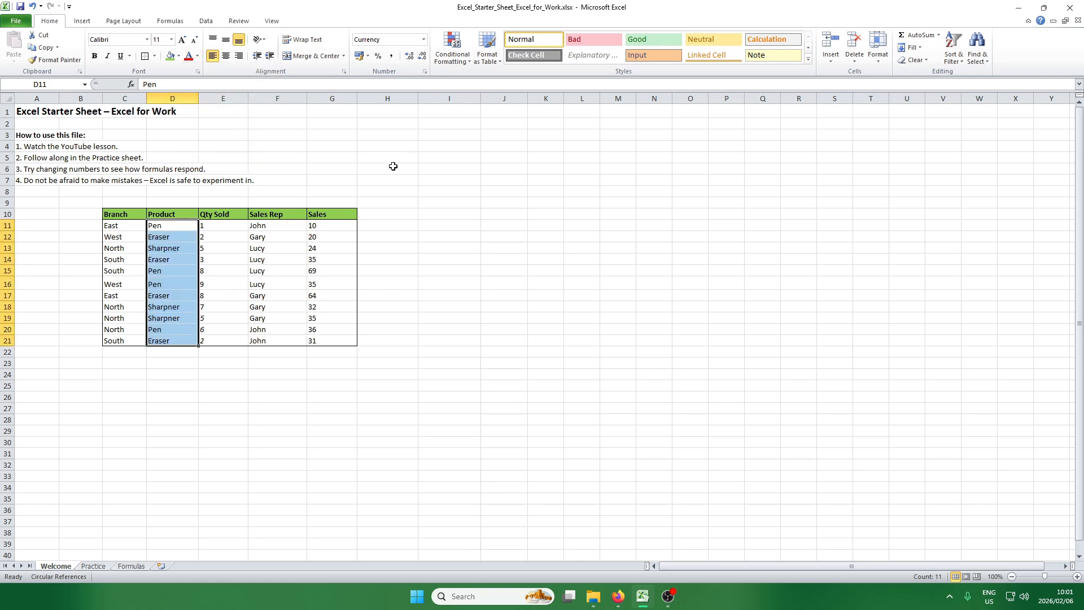
pyautogui.click(430, 272)
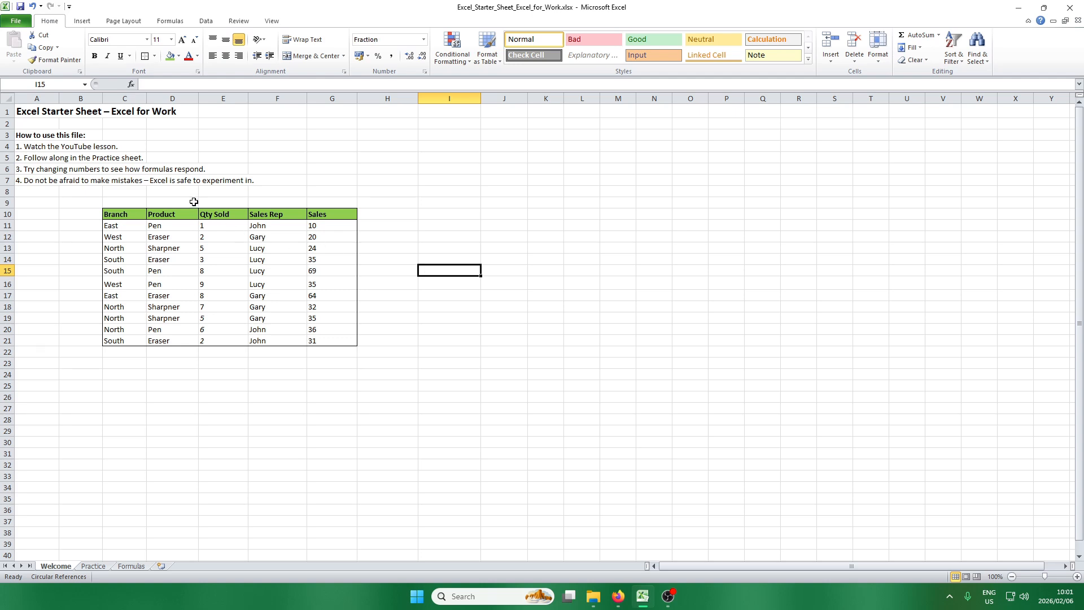
# Centre the headings in the header row C10:G10 horizontally
pyautogui.moveTo(124, 214); pyautogui.dragTo(339, 215)
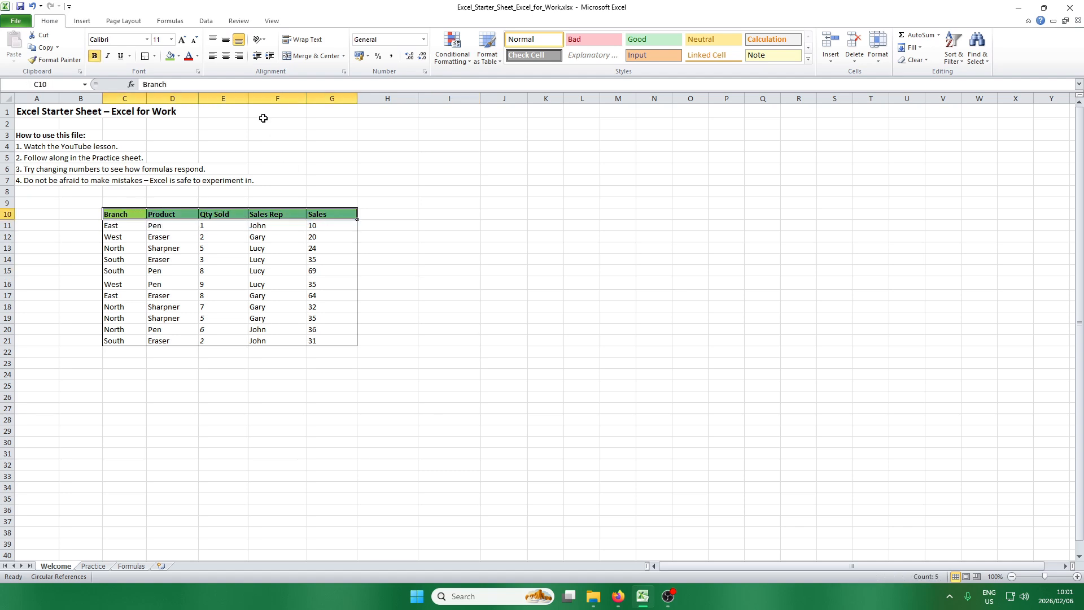
pyautogui.click(225, 56)
pyautogui.click(429, 202)
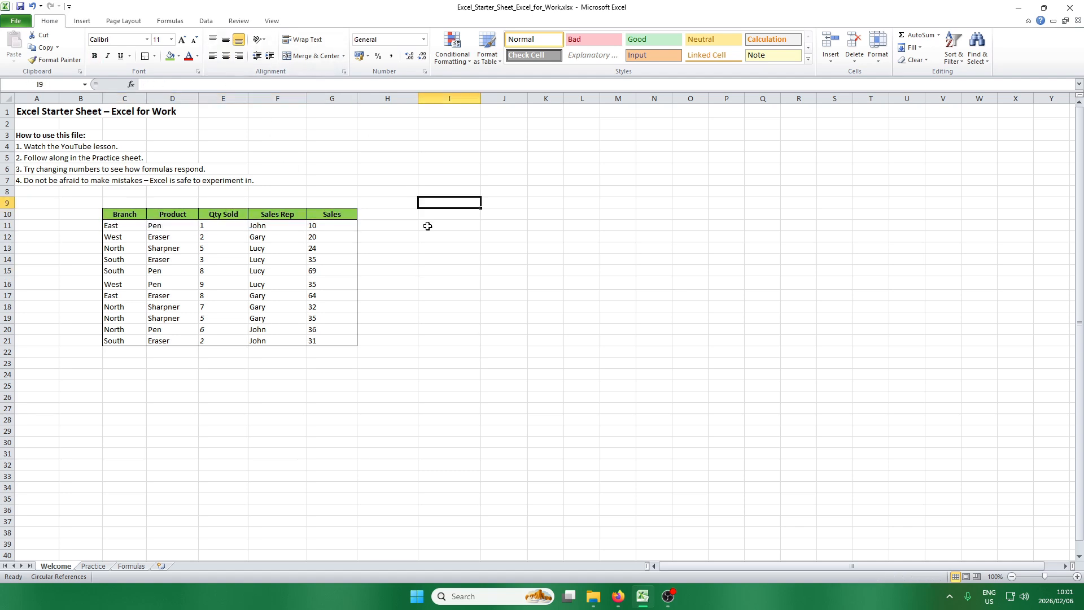